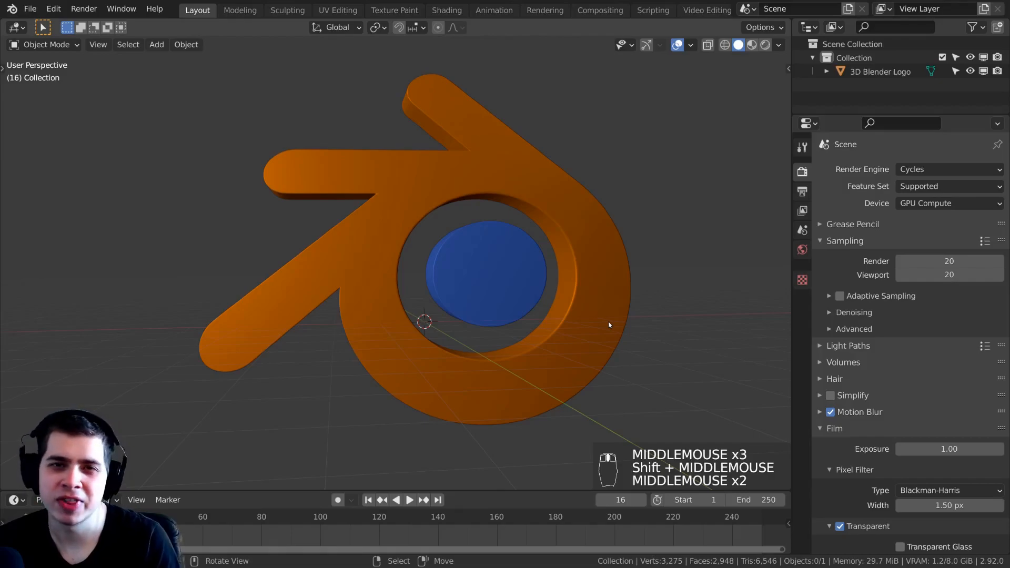
Preview the logo model in rendered shading and look over its product page in the Firefox browser.
mouse_move(481, 322)
middle_down()
mouse_move(513, 315)
mouse_move(486, 332)
middle_up()
mouse_move(547, 239)
middle_down()
mouse_move(552, 269)
mouse_move(500, 268)
middle_up()
key(z)
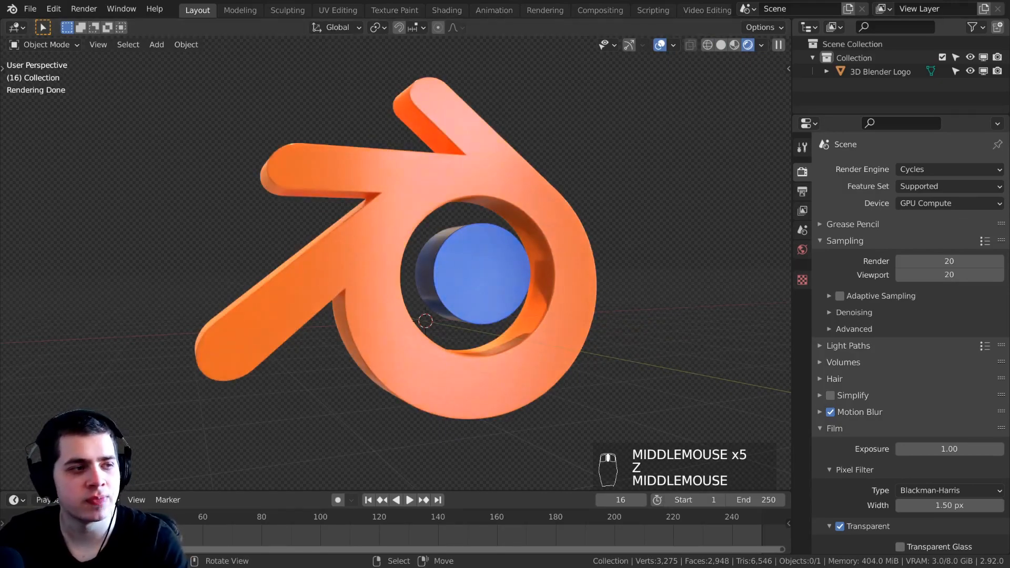
key(alt+Tab)
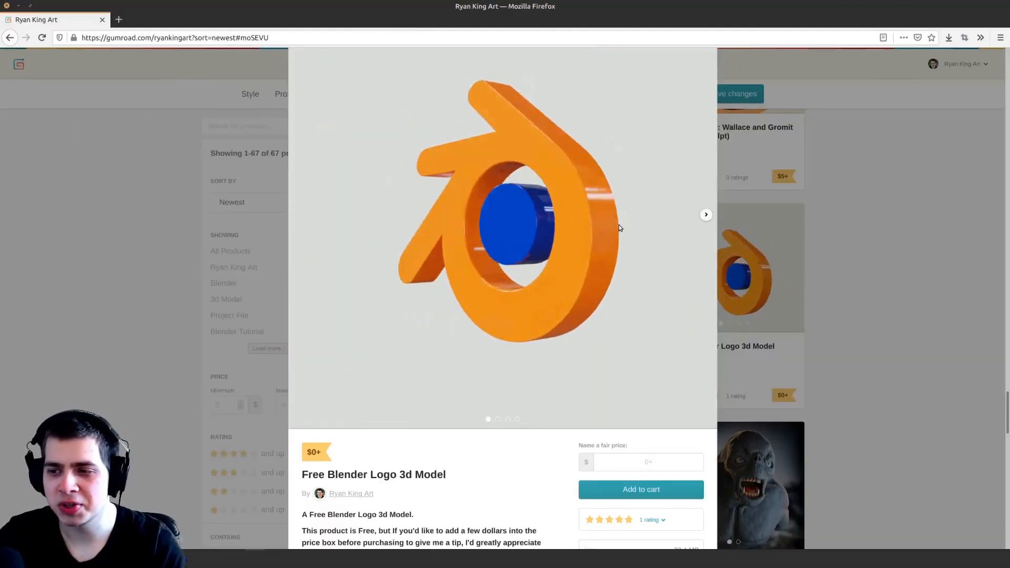
scroll(616, 258, down, 2)
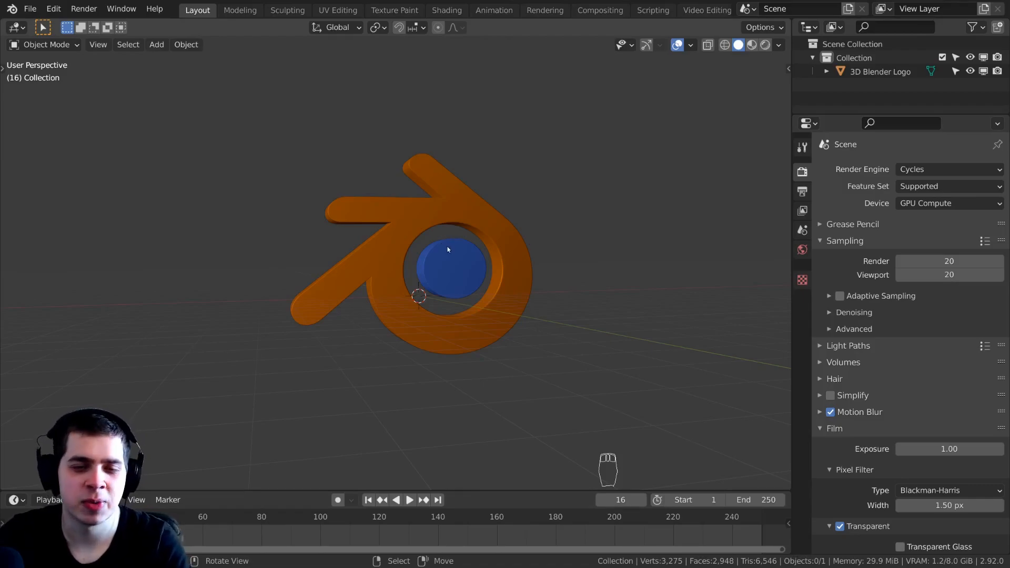
Add a camera to the scene and align it to the current view of the logo.
key(shift+a)
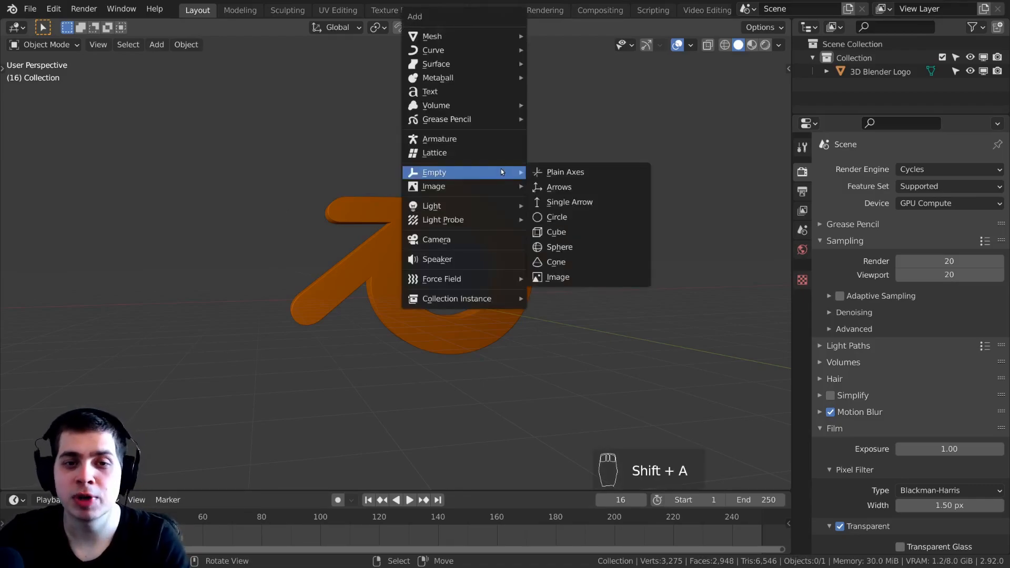
click(446, 238)
mouse_move(525, 257)
middle_down()
mouse_move(567, 266)
mouse_move(571, 258)
mouse_move(542, 249)
middle_up()
scroll(570, 250, up, 2)
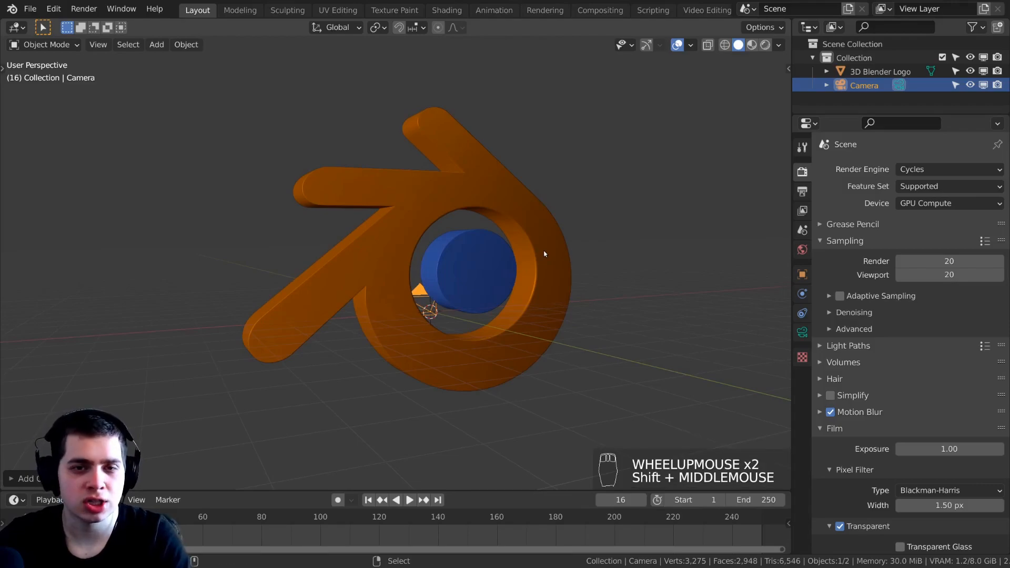
key(ctrl+alt+KP_0)
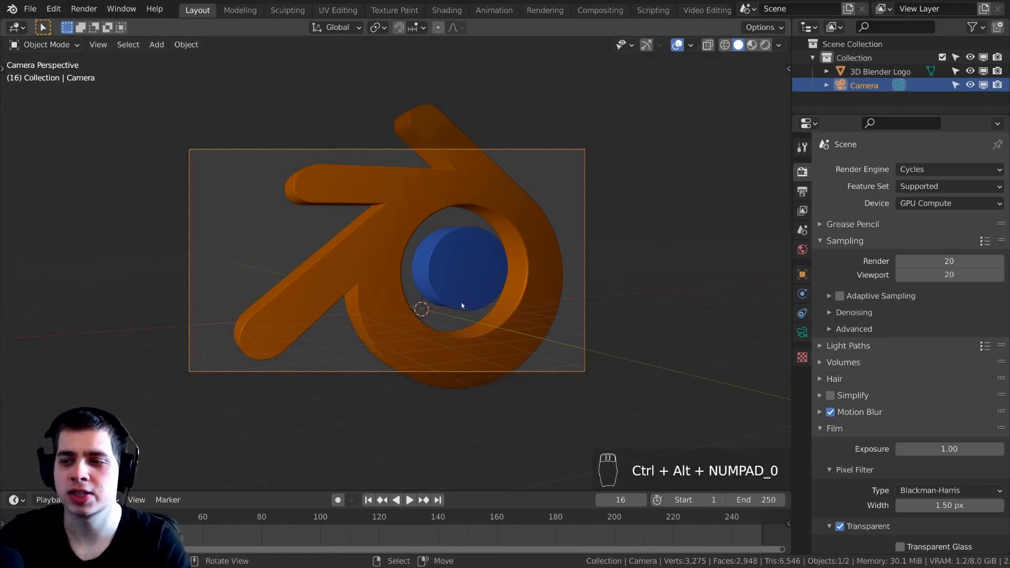
Pull the camera back along its local Z axis until the whole logo fits inside the frame.
click(534, 196)
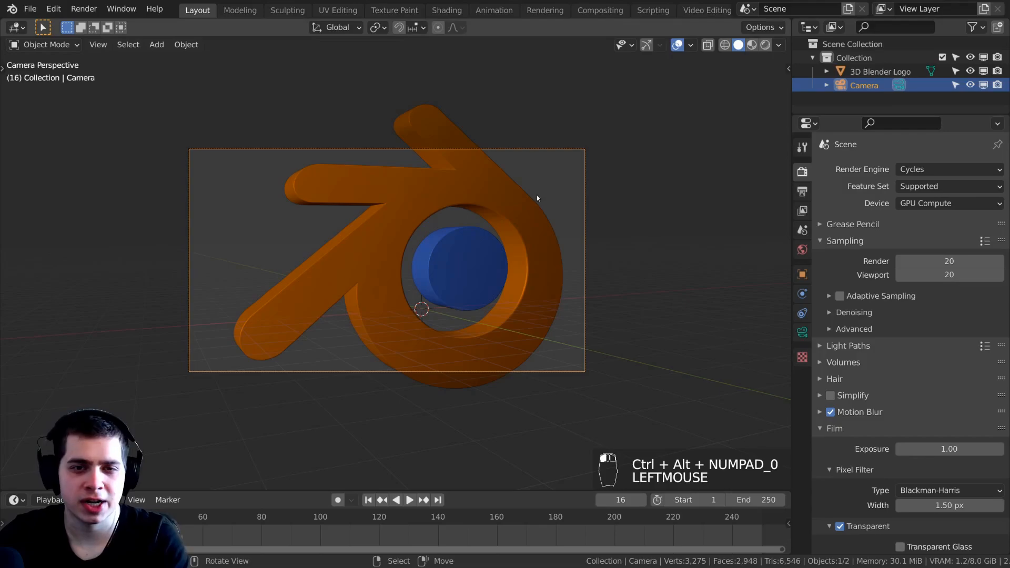
key(g)
key(z)
key(z)
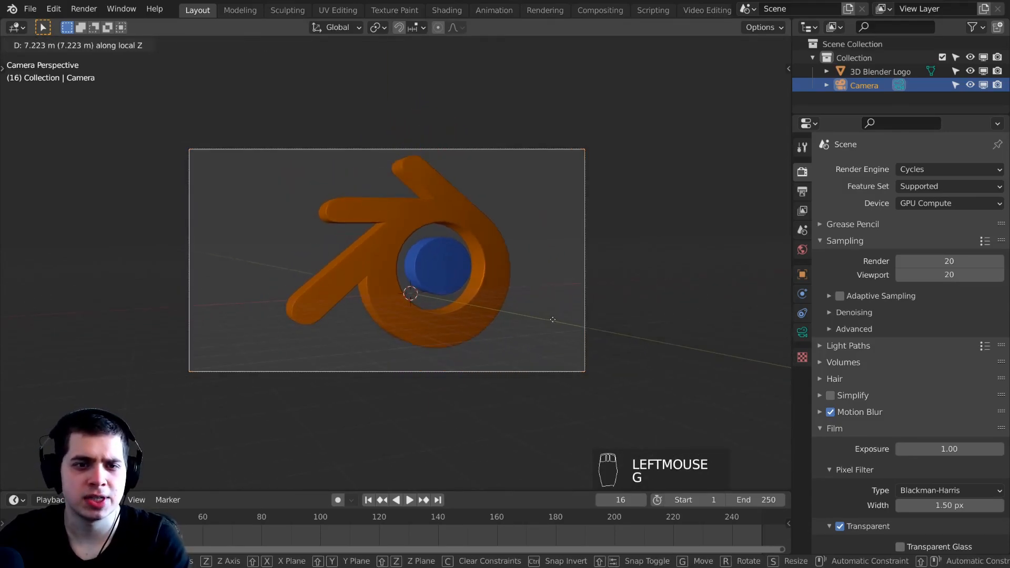
click(554, 337)
key(g)
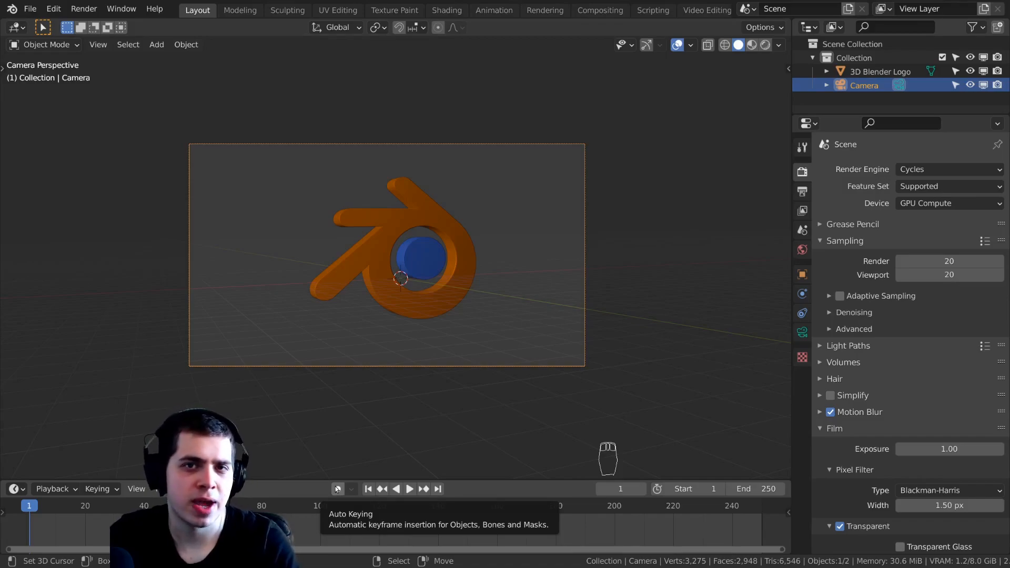
Enable Auto Keying and move the camera slightly at frame 1 to record its first keyframe.
click(337, 489)
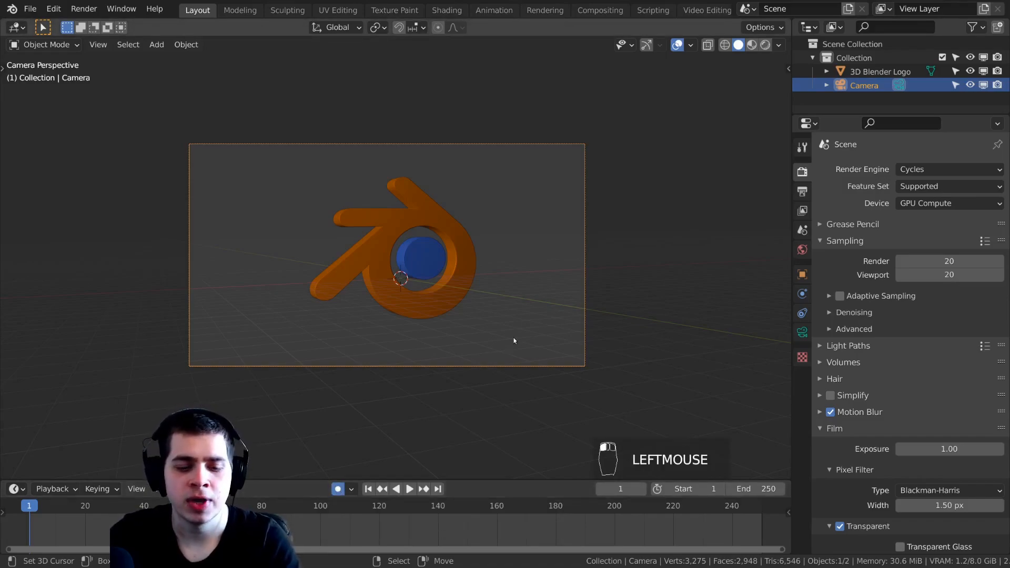
key(g)
click(548, 318)
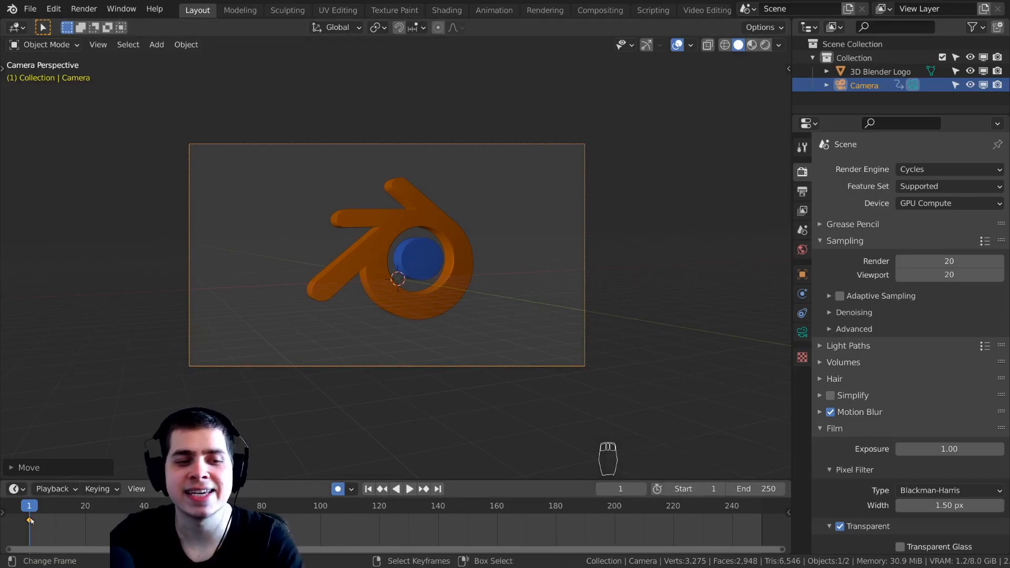
At frame 100, move the camera closer to the logo along its local Z axis to key a slow push-in.
key(space)
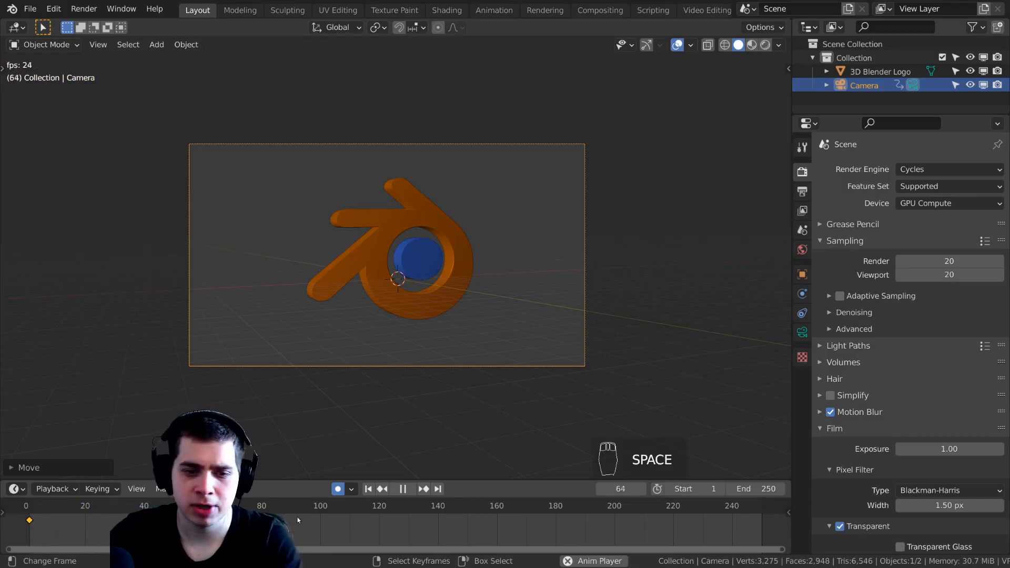
key(space)
click(320, 521)
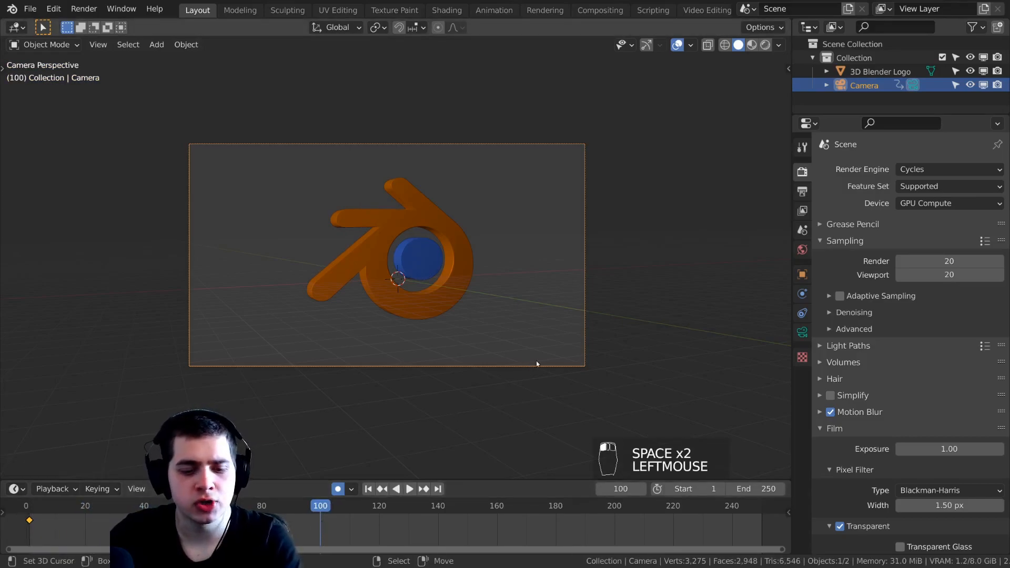
key(g)
key(g)
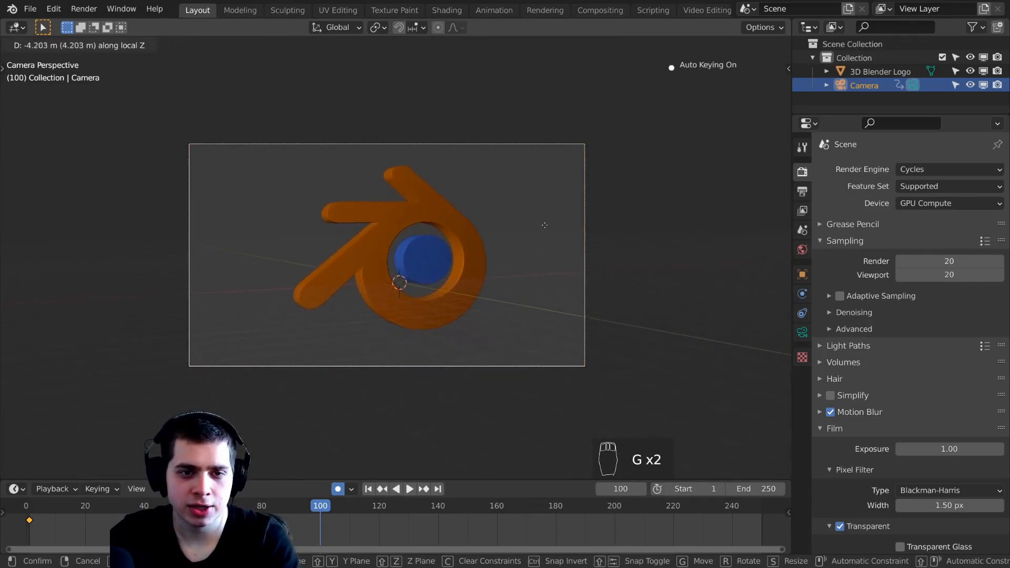
click(548, 248)
key(g)
click(549, 247)
Play the camera move and set the interpolation of the camera's keyframes to Linear.
drag(308, 536, 74, 537)
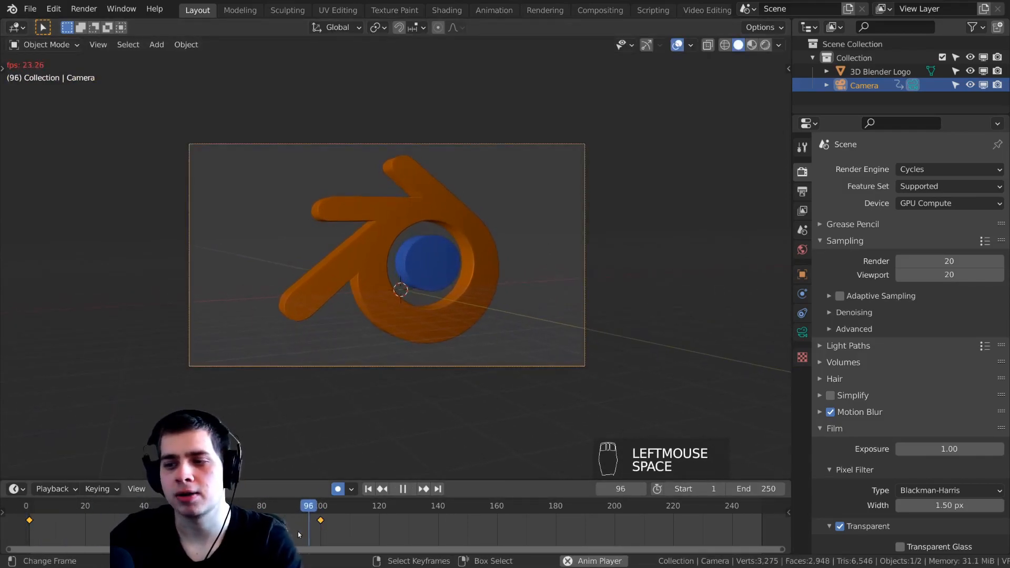
key(space)
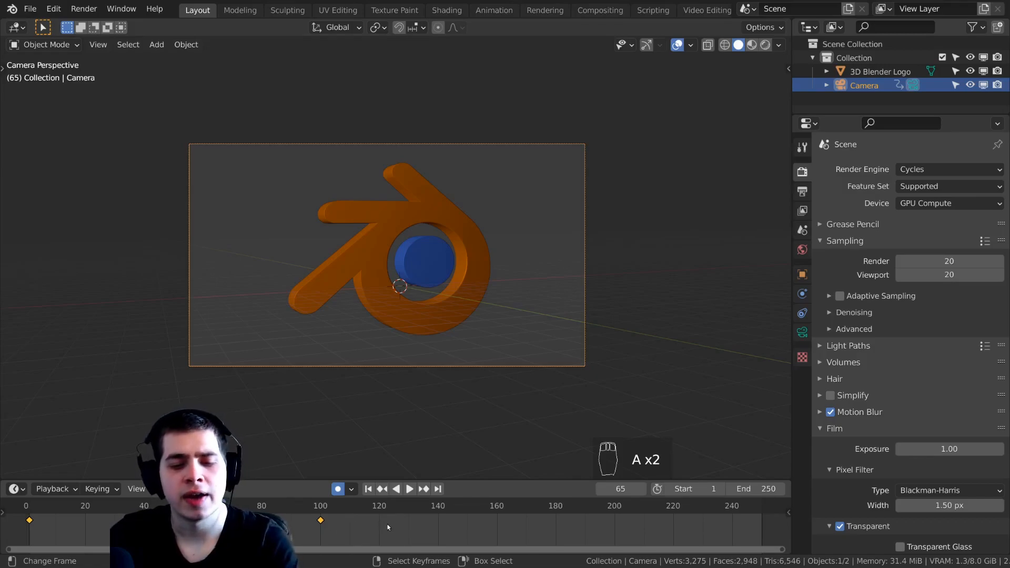
key(t)
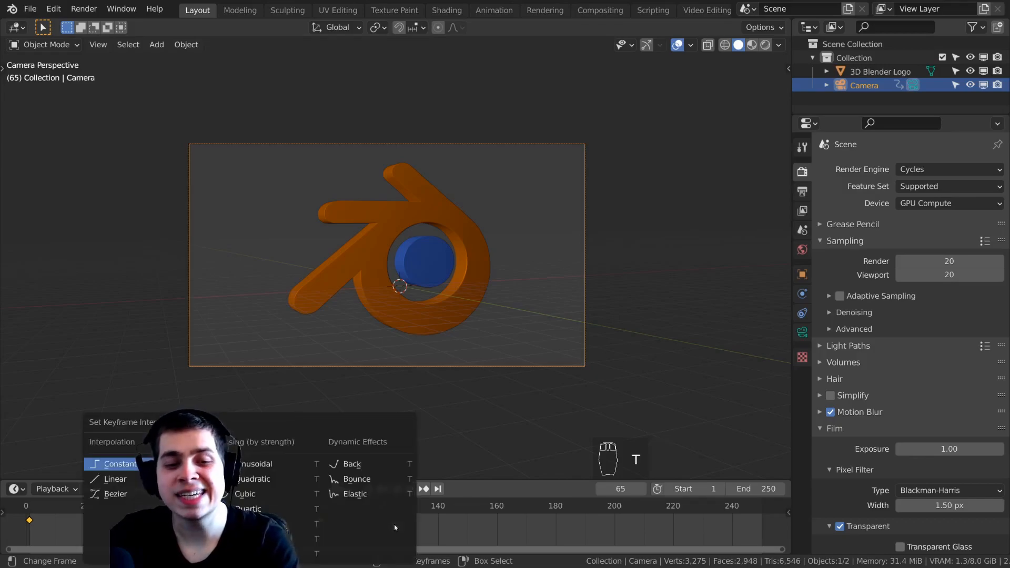
click(122, 480)
Play back the linear camera move and set the current frame to 101, directly after the second keyframe.
key(space)
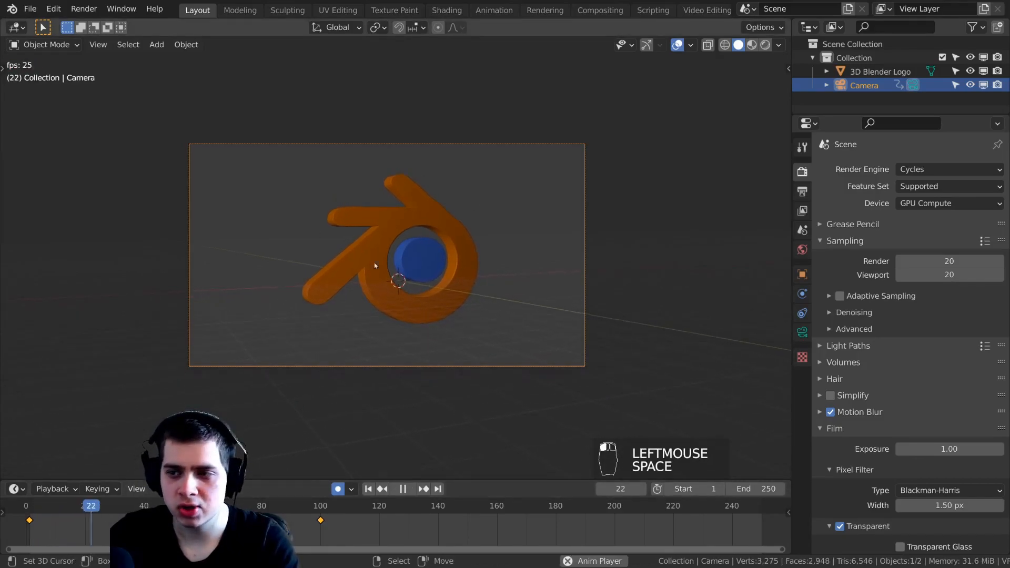
click(280, 509)
scroll(280, 509, up, 4)
key(space)
scroll(402, 337, up, 3)
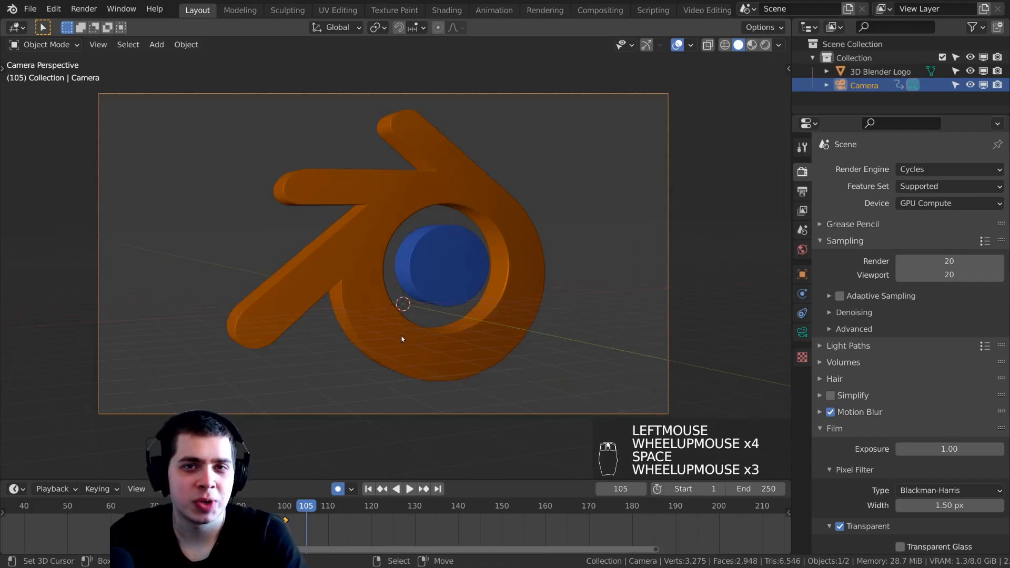
scroll(302, 529, up, 5)
middle_drag(302, 528, 419, 527)
scroll(419, 528, up, 12)
click(367, 525)
drag(367, 524, 355, 525)
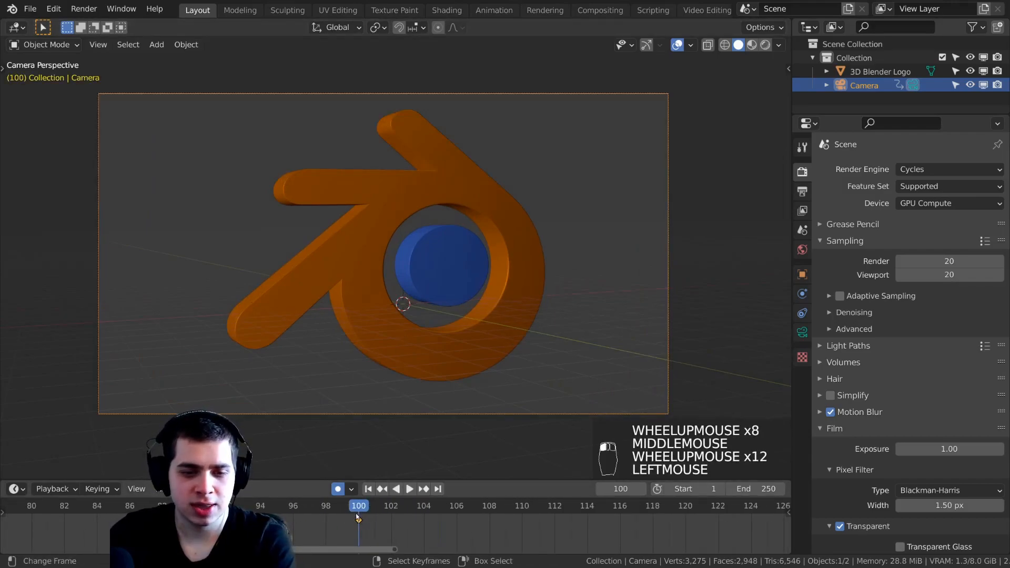
key(Right)
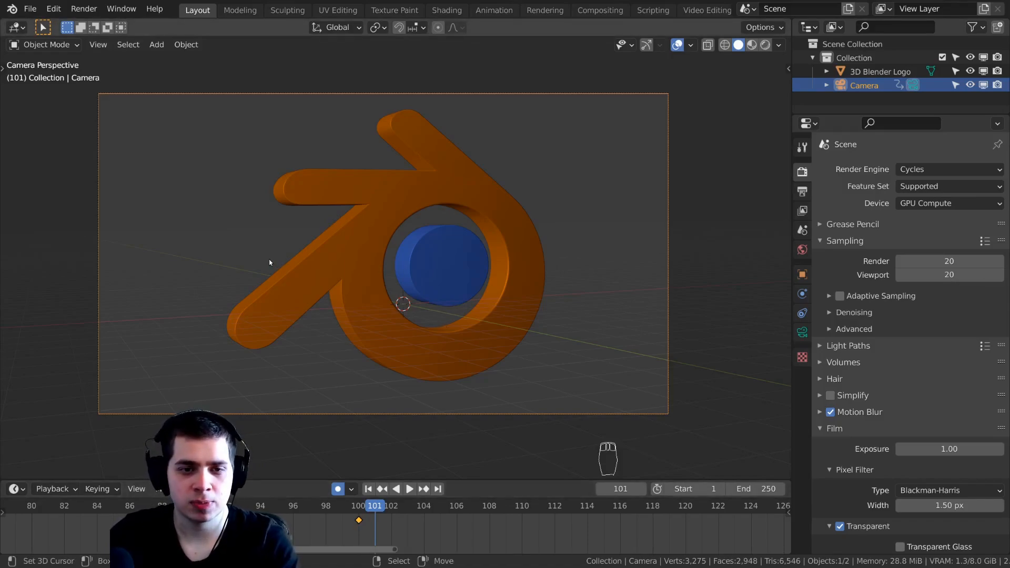
Try moving and rotating the camera freehand at frame 101 to get a different angle on the logo.
key(g)
click(431, 295)
key(r)
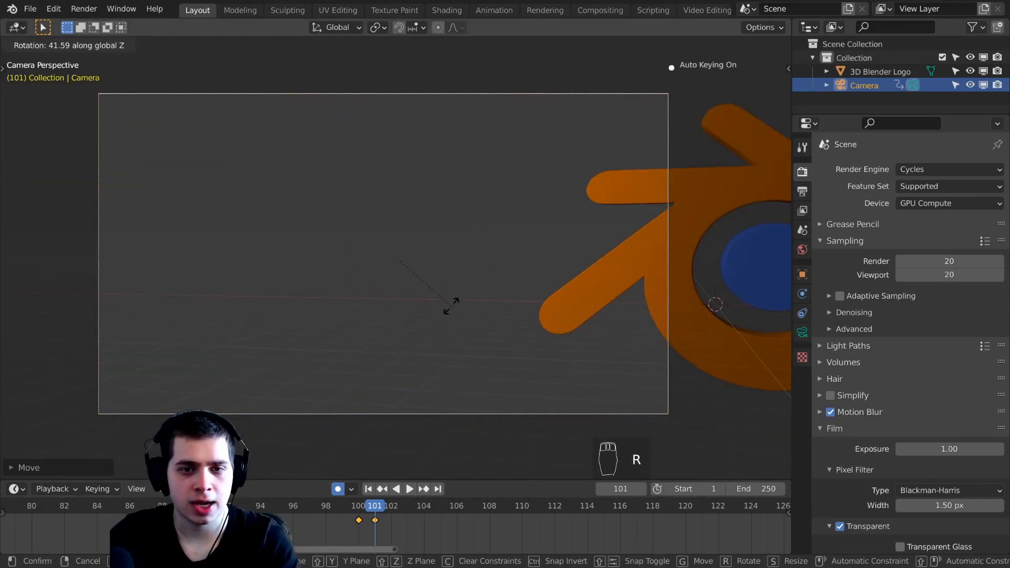
click(451, 306)
key(g)
click(718, 264)
Align the frame 101 camera to a low view from the logo's other side, pull it back slightly, and compare with frame 100.
middle_drag(717, 265, 655, 250)
scroll(661, 262, up, 1)
middle_drag(655, 249, 606, 216)
shift+middle_drag(606, 215, 609, 236)
middle_drag(610, 237, 620, 223)
middle_drag(625, 263, 633, 271)
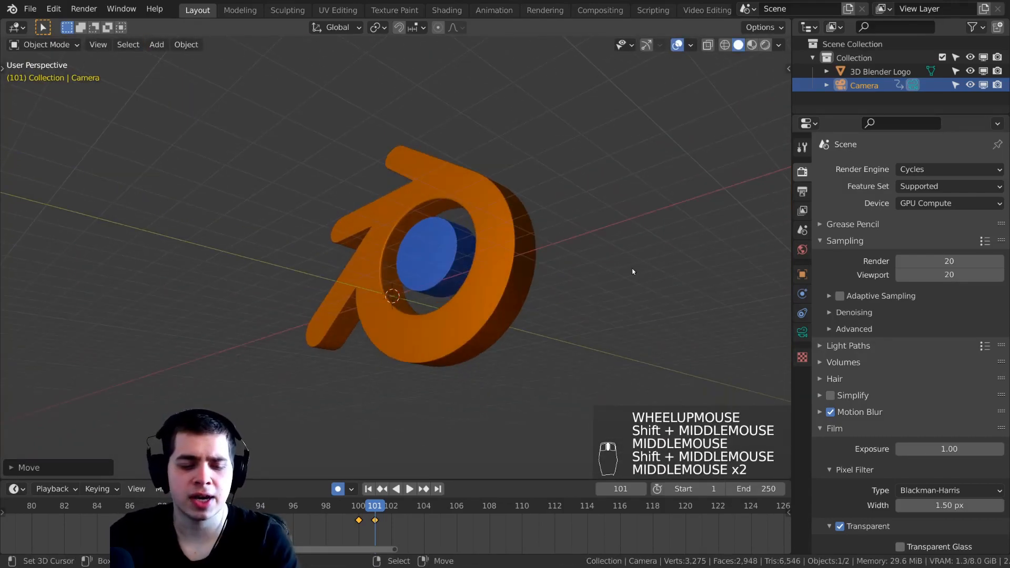
key(ctrl+alt+KP_0)
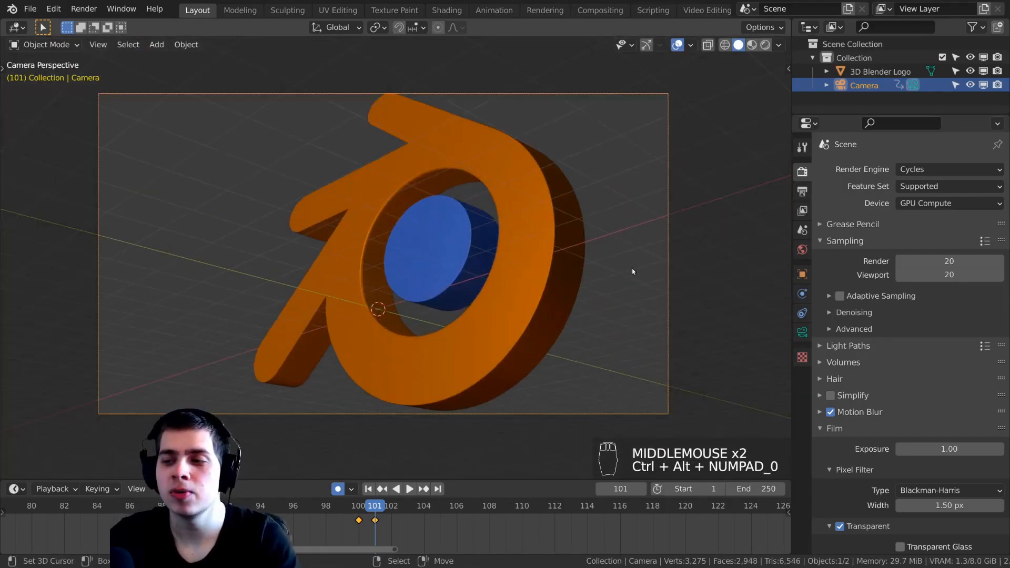
key(g)
right_click(594, 284)
key(g)
key(g)
key(Left)
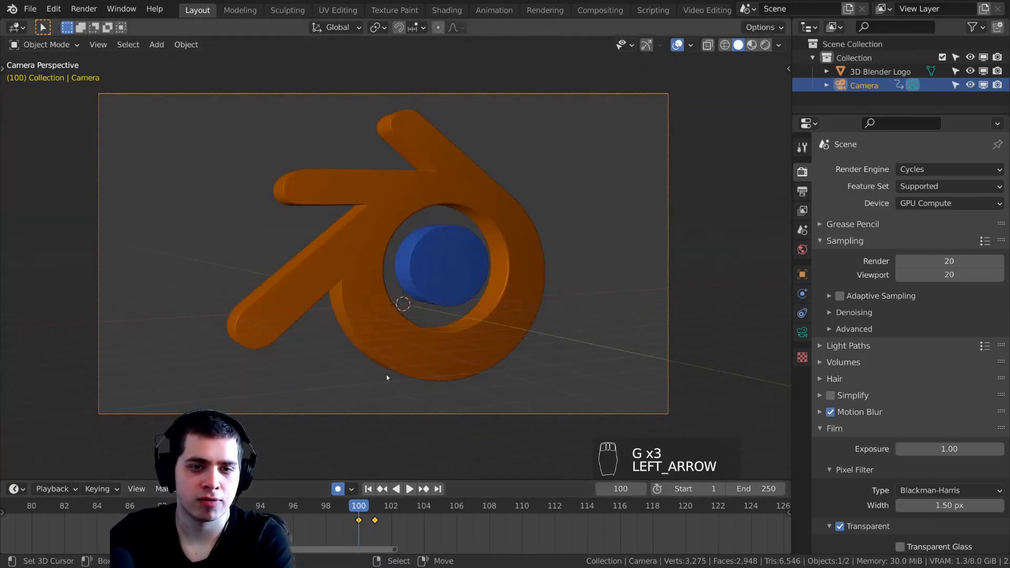
key(Right)
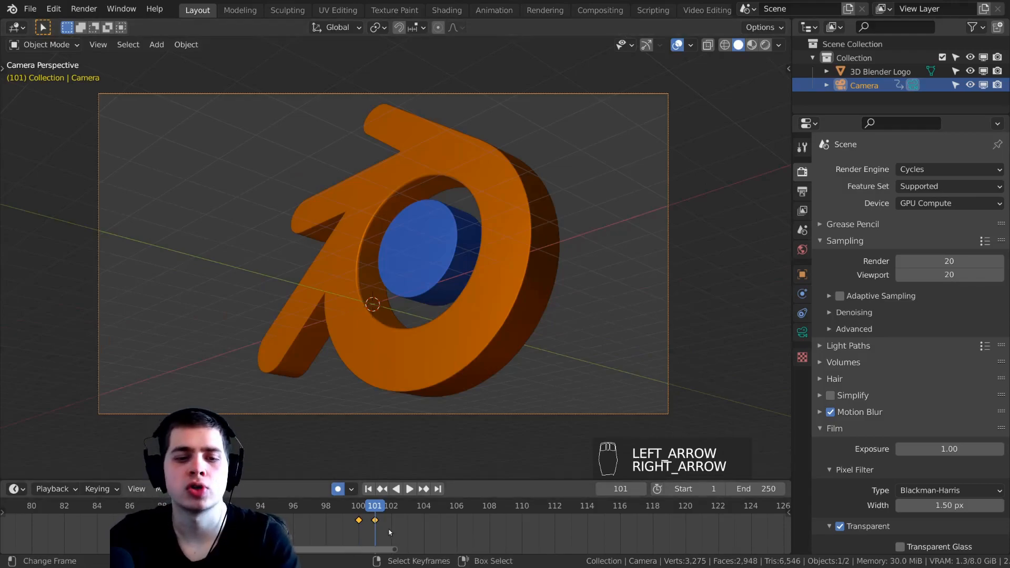
Go to frame 180 and move the camera to key the end of the second shot.
scroll(386, 522, down, 9)
scroll(385, 522, down, 1)
key(space)
click(420, 526)
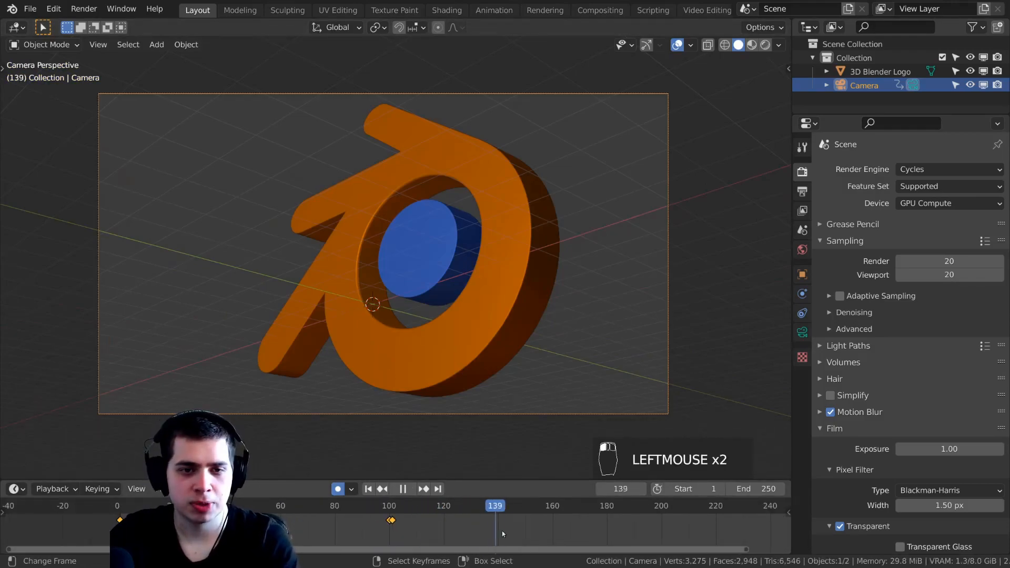
key(space)
key(space)
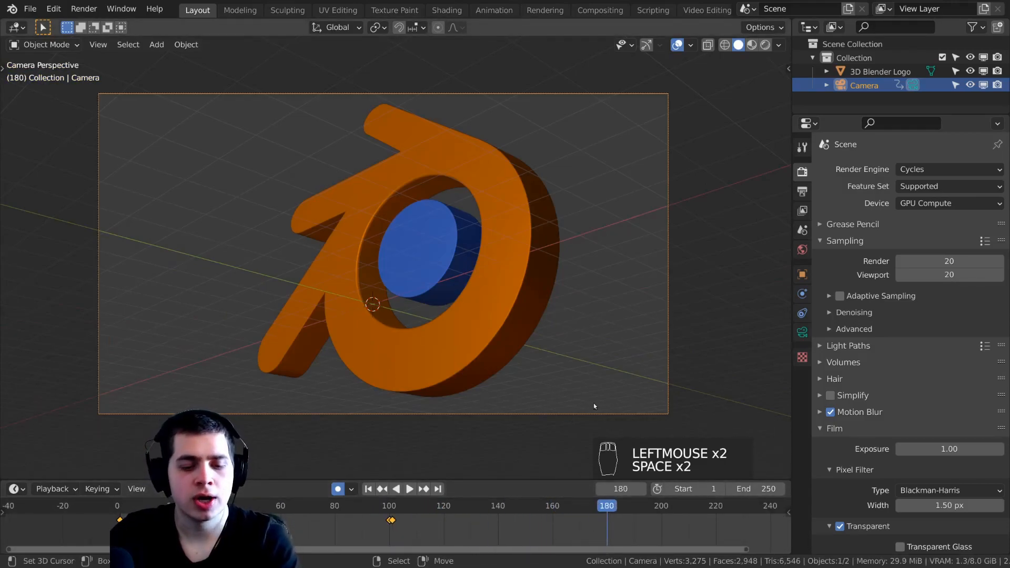
key(g)
click(493, 225)
Rotate the camera with trackball rotation at frame 180 and reposition it to reframe the logo.
key(i)
key(i)
key(i)
key(r)
key(r)
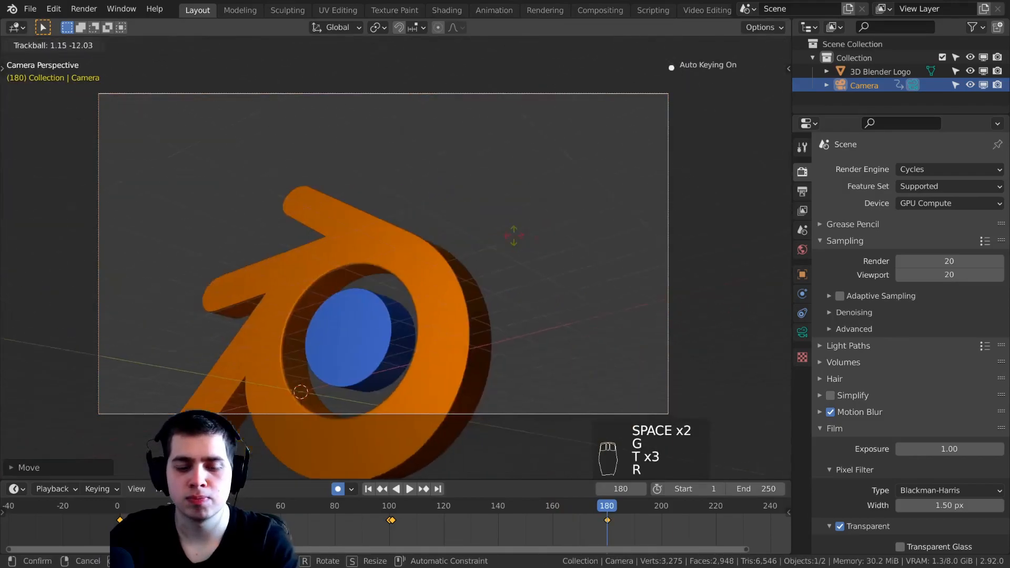
click(507, 222)
key(g)
click(97, 433)
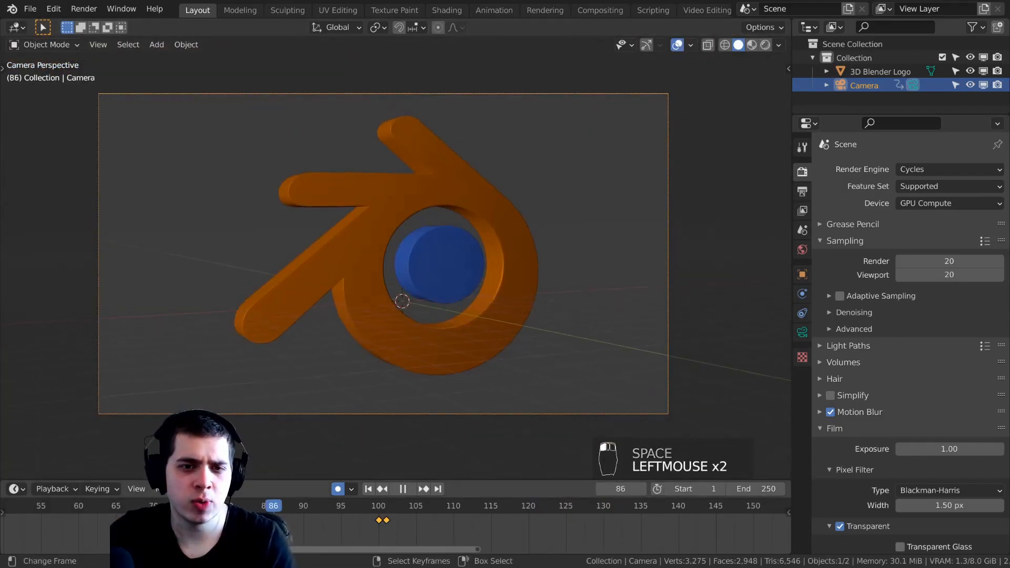
Step between frames 100 and 101 to examine the camera's jump, both through the camera and from outside it.
drag(271, 506, 153, 506)
scroll(153, 513, down, 6)
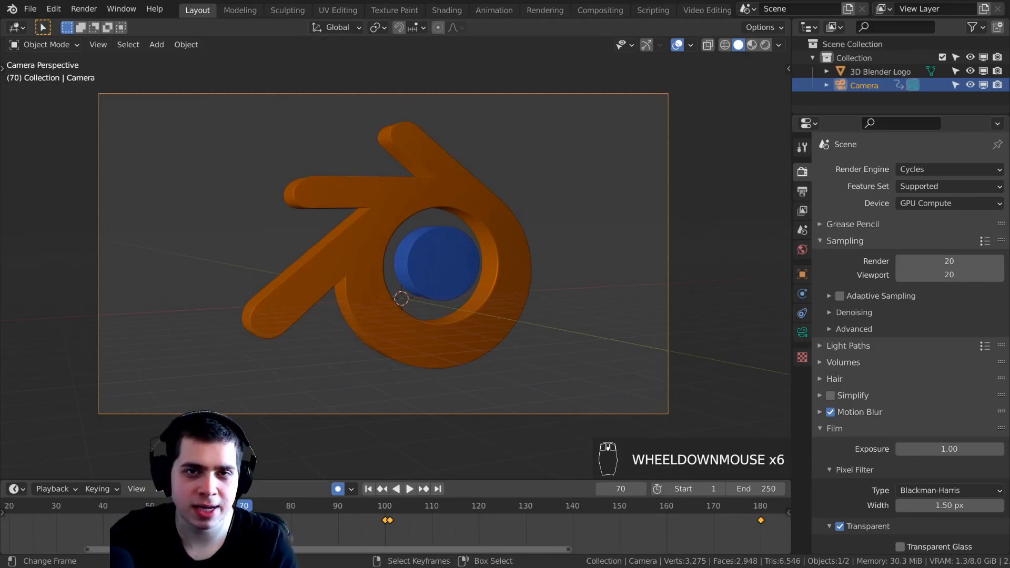
scroll(153, 513, down, 1)
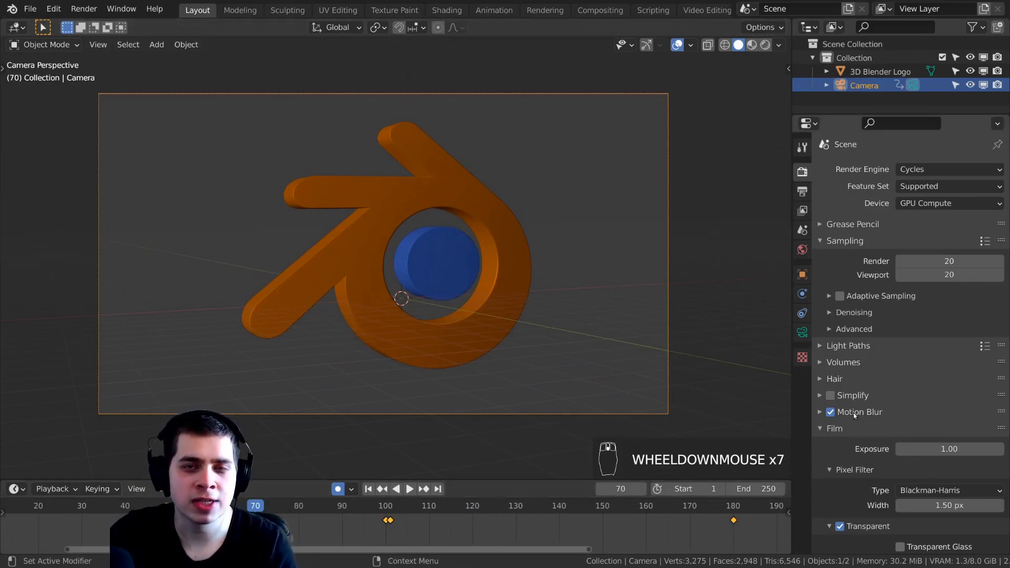
scroll(369, 520, up, 9)
drag(368, 524, 369, 524)
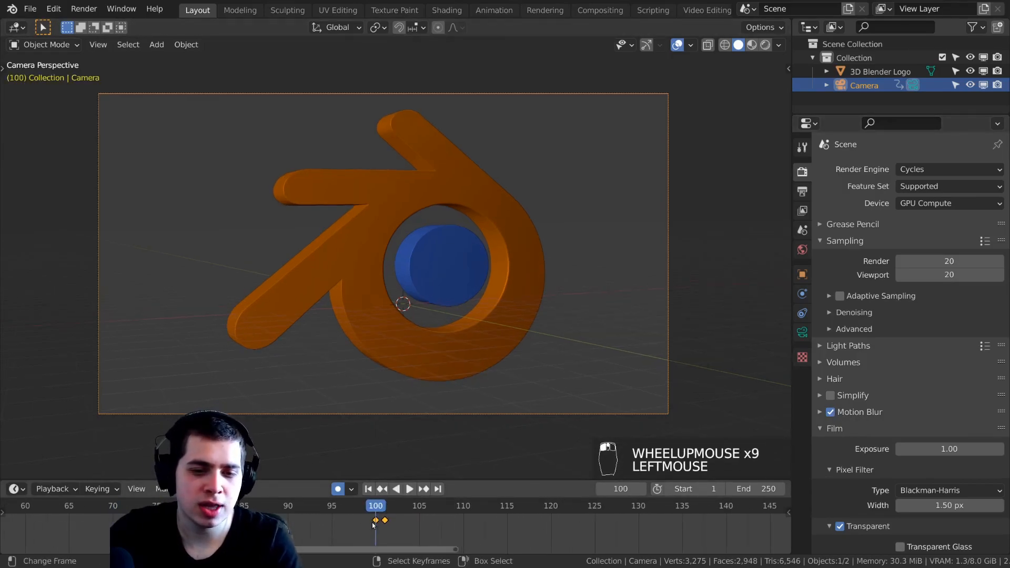
key(Right)
key(Left)
scroll(508, 315, down, 6)
middle_drag(513, 305, 506, 324)
scroll(506, 324, up, 1)
scroll(505, 324, down, 6)
key(Right)
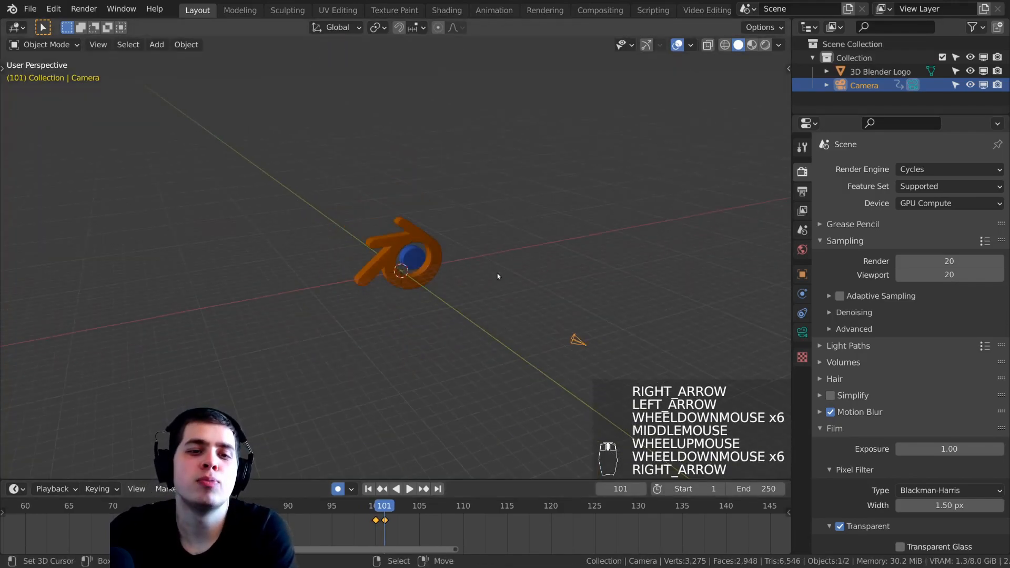
key(Left)
key(Right)
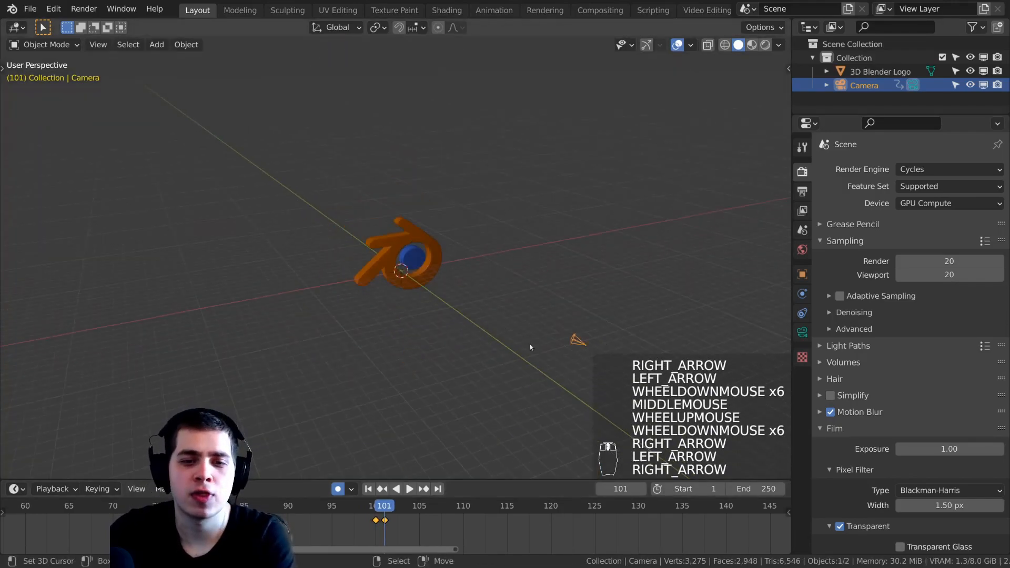
Compare the camera's positions at frames 100 and 101 from a higher viewpoint outside the camera.
middle_drag(496, 275, 394, 377)
key(Left)
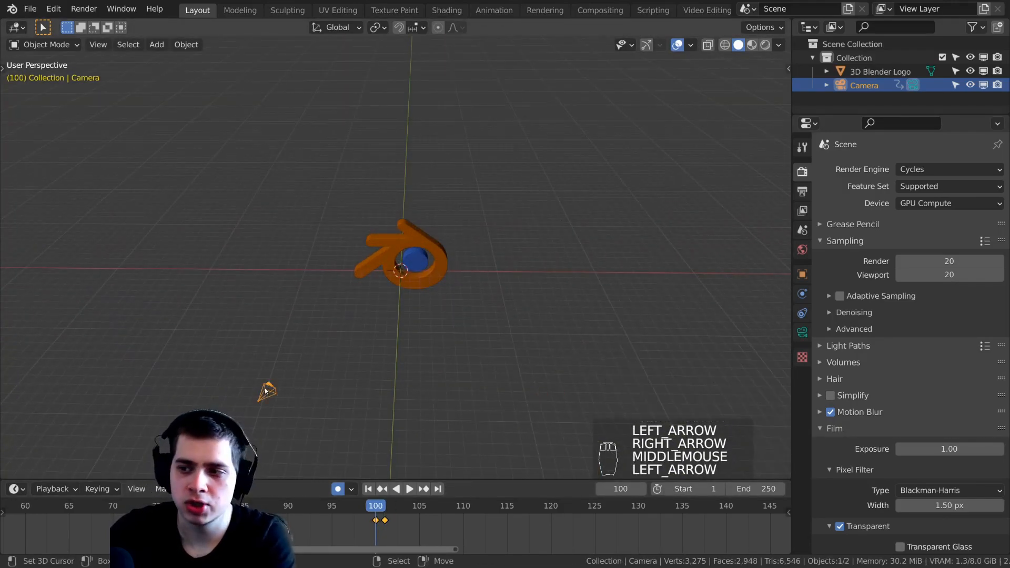
key(Right)
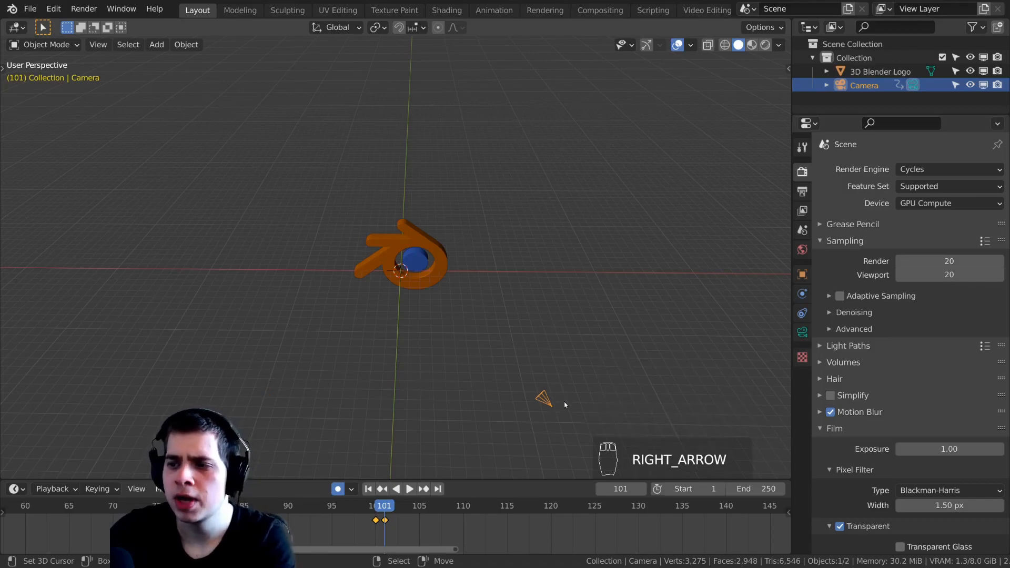
shift+middle_drag(555, 399, 567, 381)
scroll(568, 381, up, 1)
key(Left)
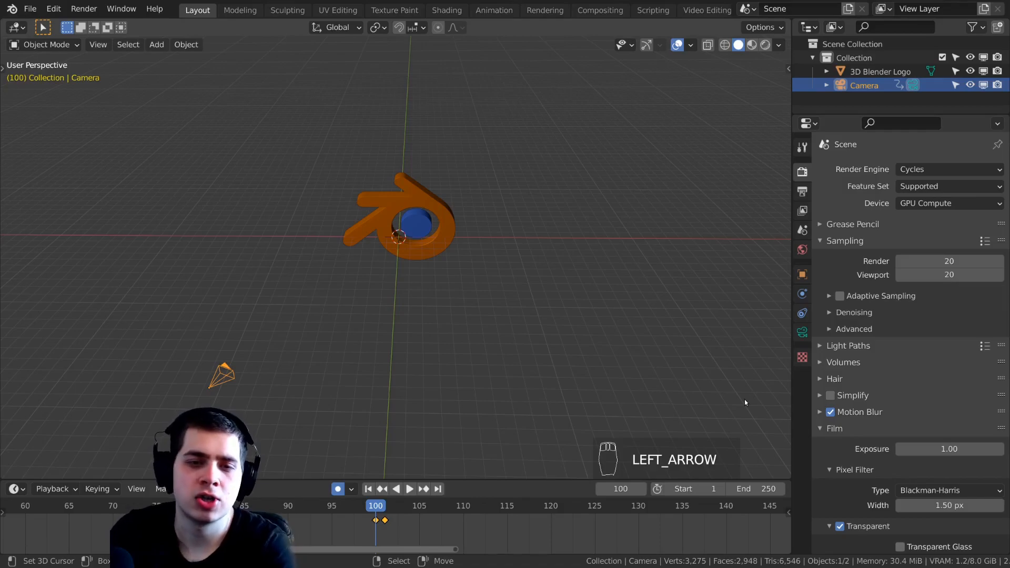
Render frame 99 to inspect the image just before the cut, and close the render.
key(Left)
key(F12)
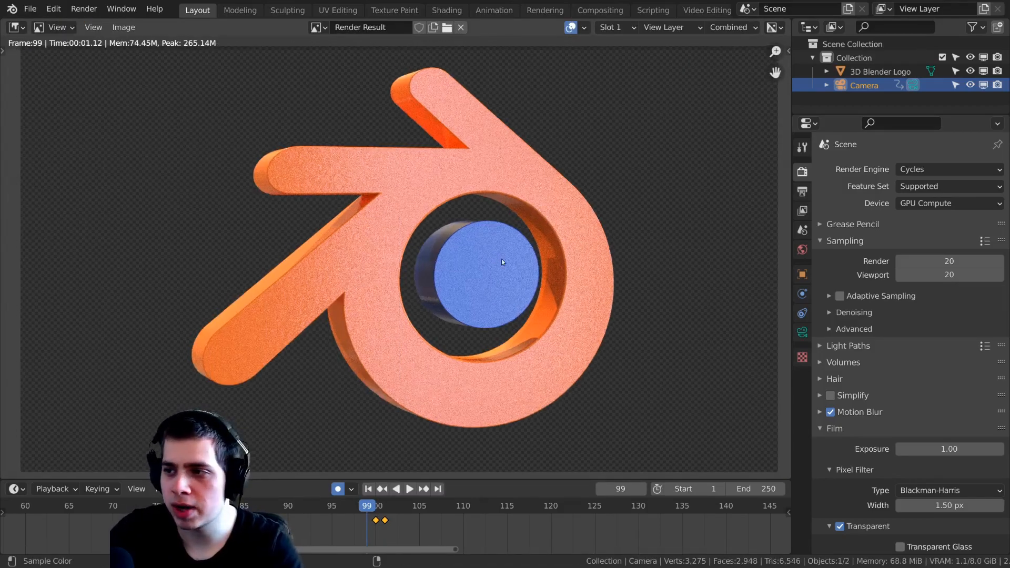
key(Escape)
key(Escape)
key(Escape)
Render frames 100 and 101 to check how motion blur treats the camera's jump.
key(Right)
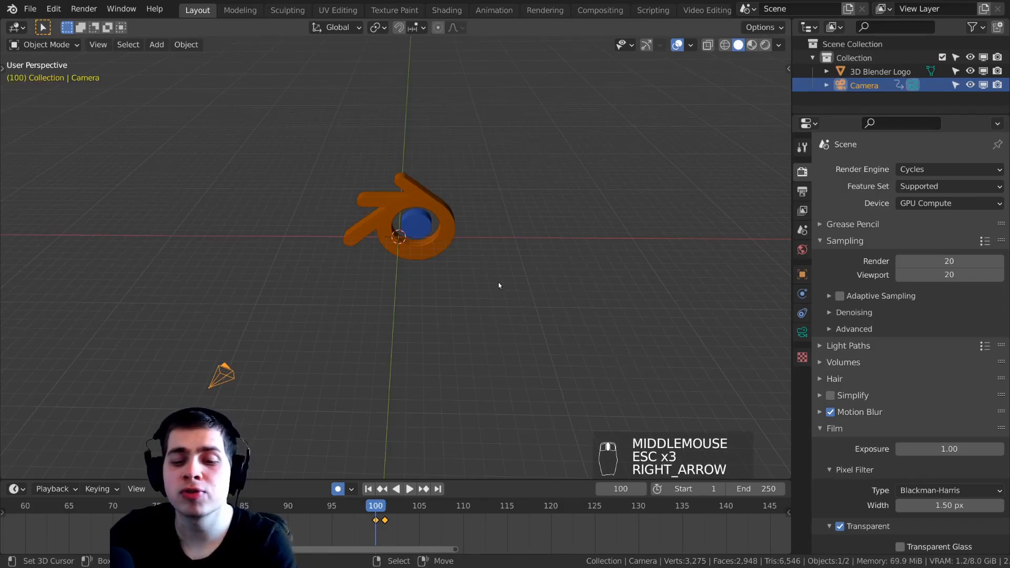
key(F12)
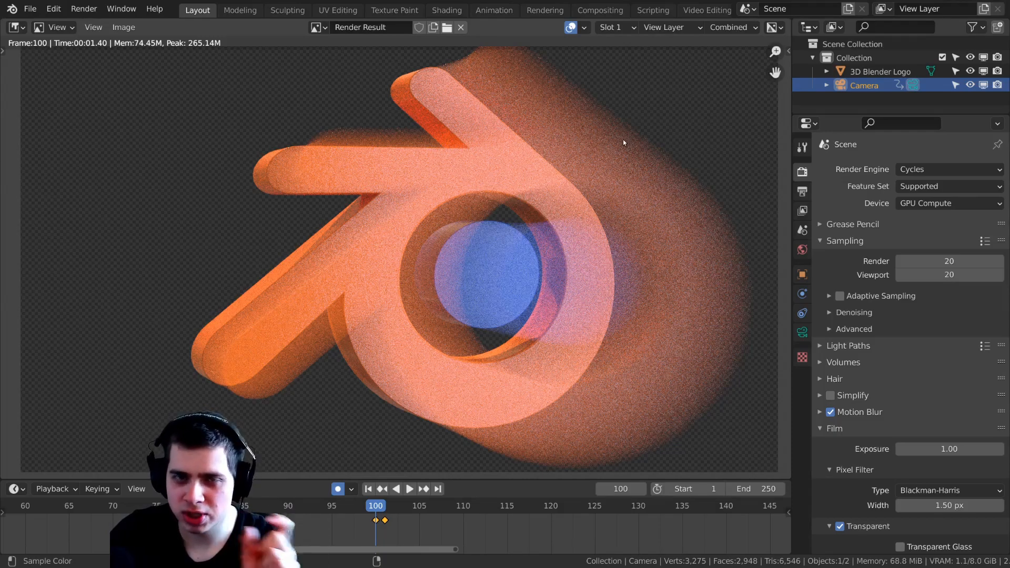
scroll(385, 526, up, 3)
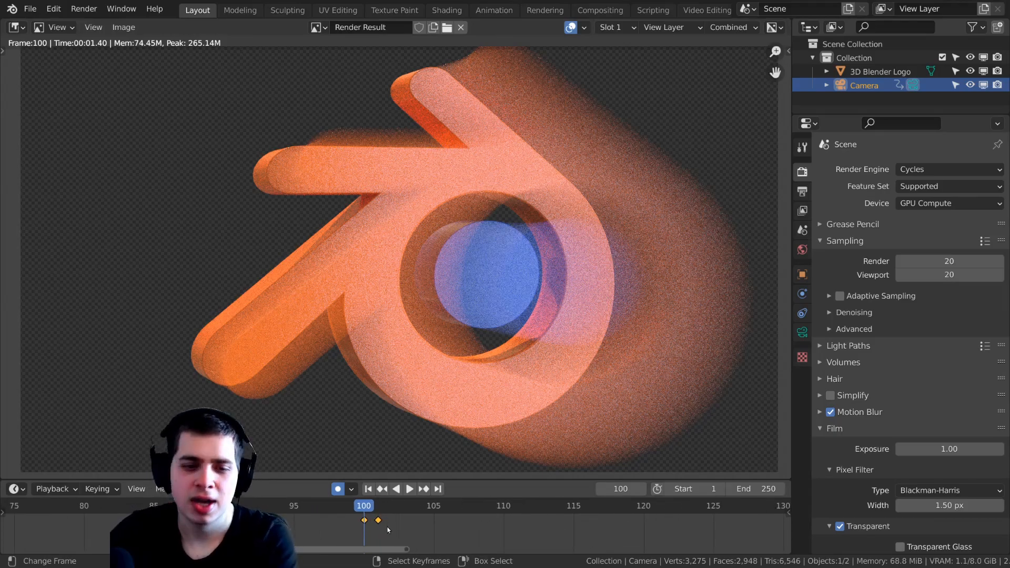
key(Right)
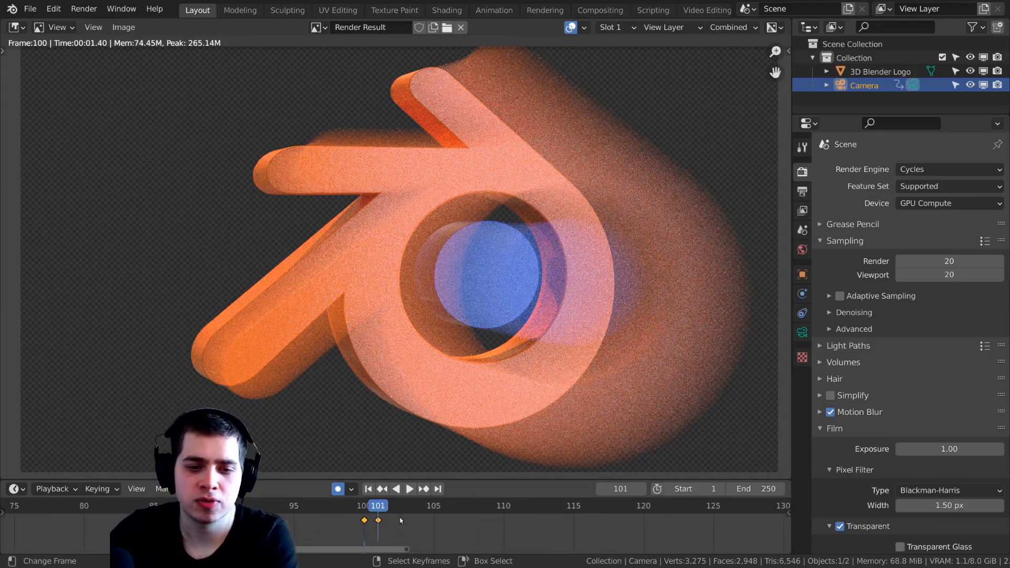
key(F12)
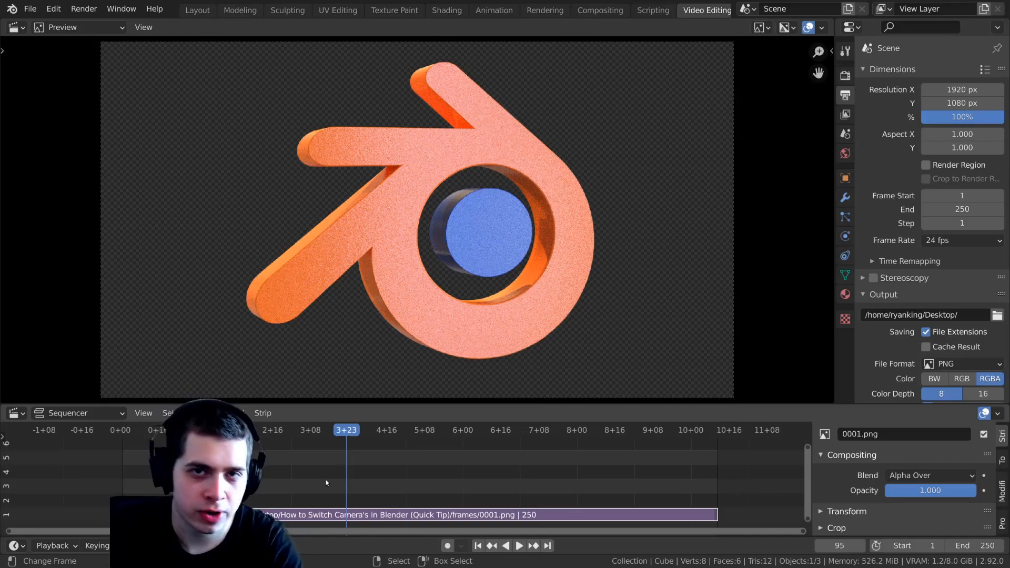
Play the rendered image sequence across the camera cut and stop shortly after it.
key(space)
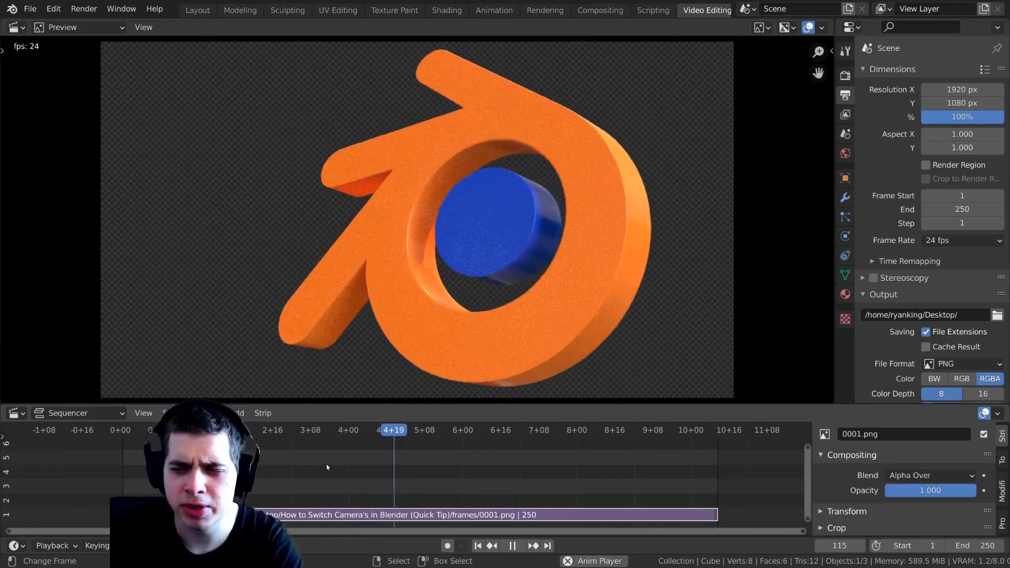
click(331, 475)
key(space)
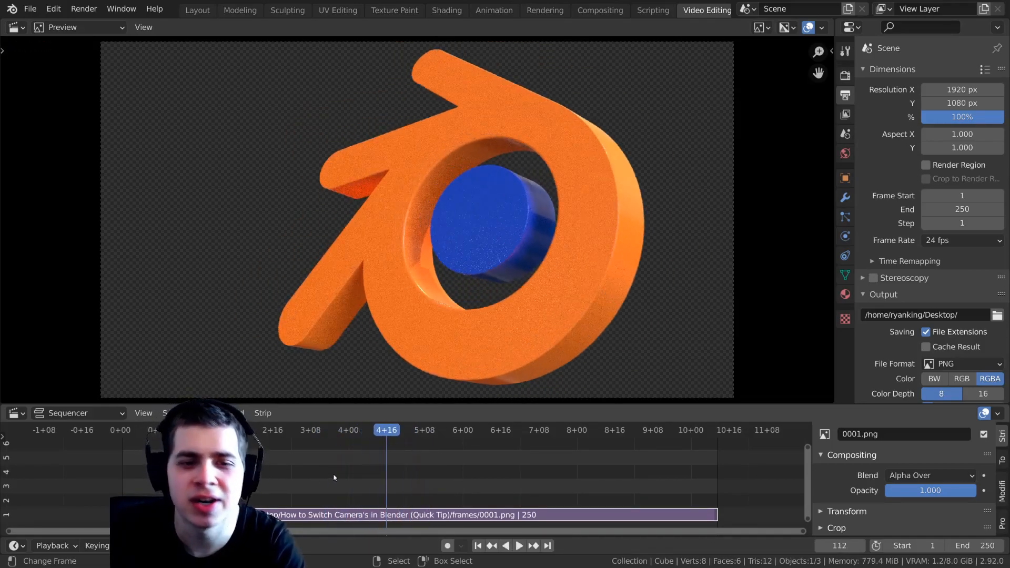
Step frame by frame through the rendered sequence around frame 101 to inspect the blur at the cut.
click(350, 474)
key(Right)
key(Right)
key(Right)
key(Right)
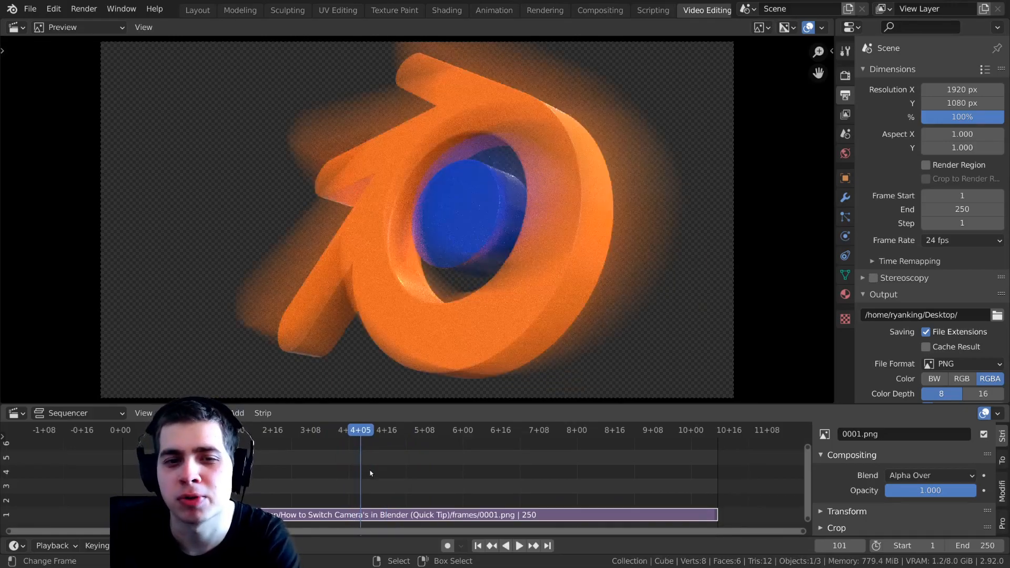
key(Right)
key(Right)
key(Right)
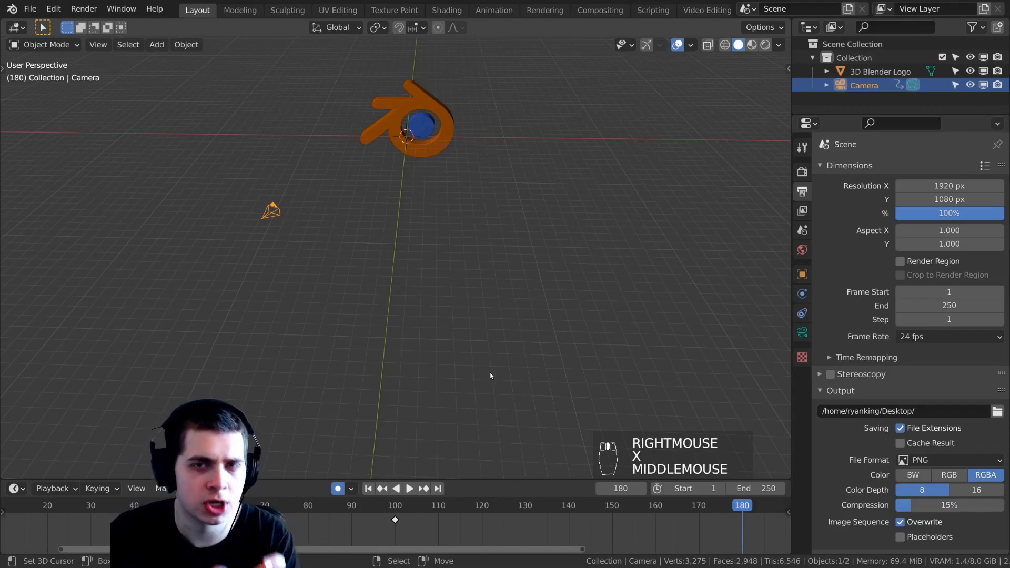
Scrub and play the first camera's animation around frame 100 while looking through the camera.
middle_drag(474, 372, 408, 294)
scroll(416, 526, down, 5)
click(356, 531)
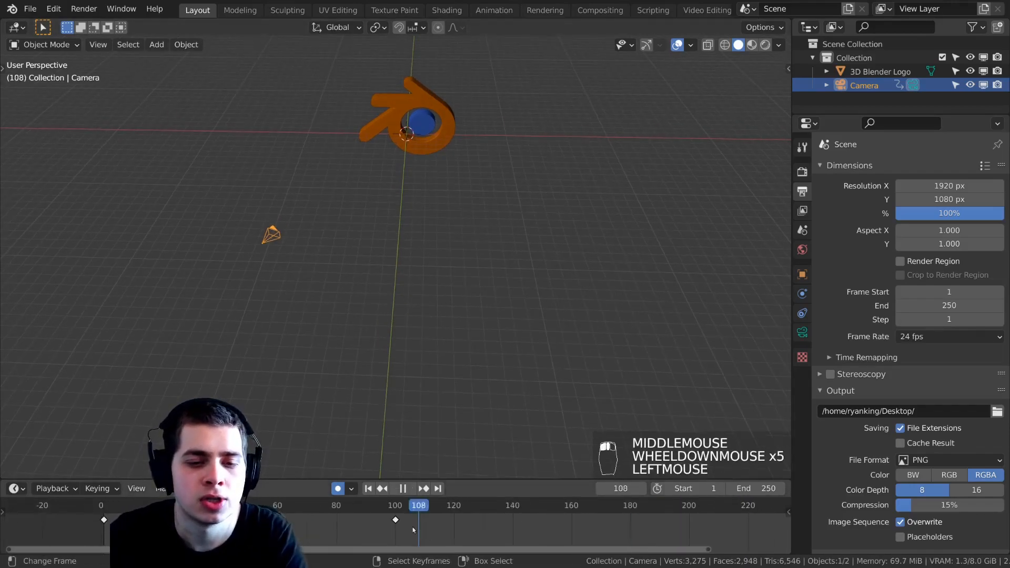
key(KP_0)
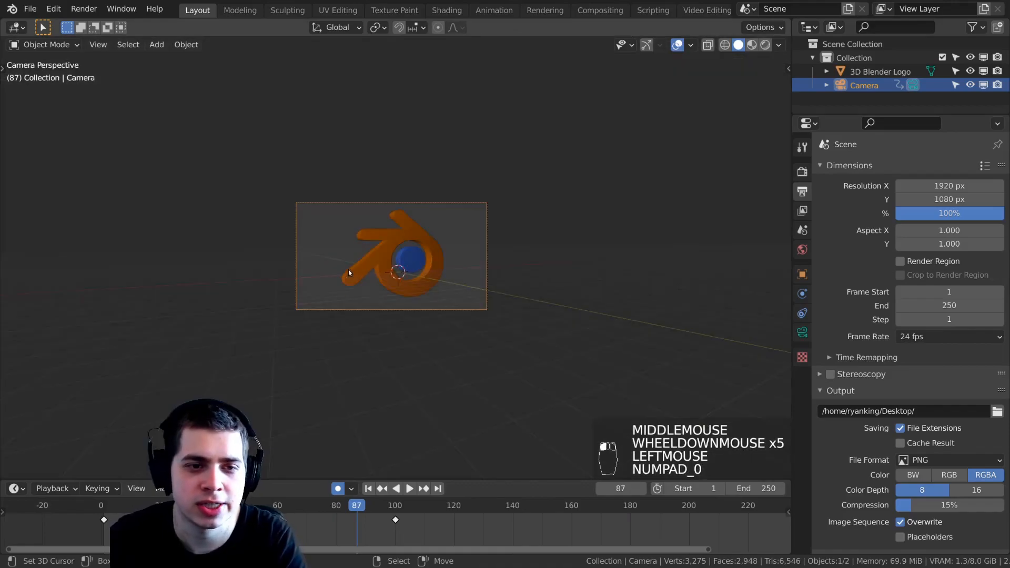
key(space)
scroll(434, 519, up, 2)
key(space)
click(396, 529)
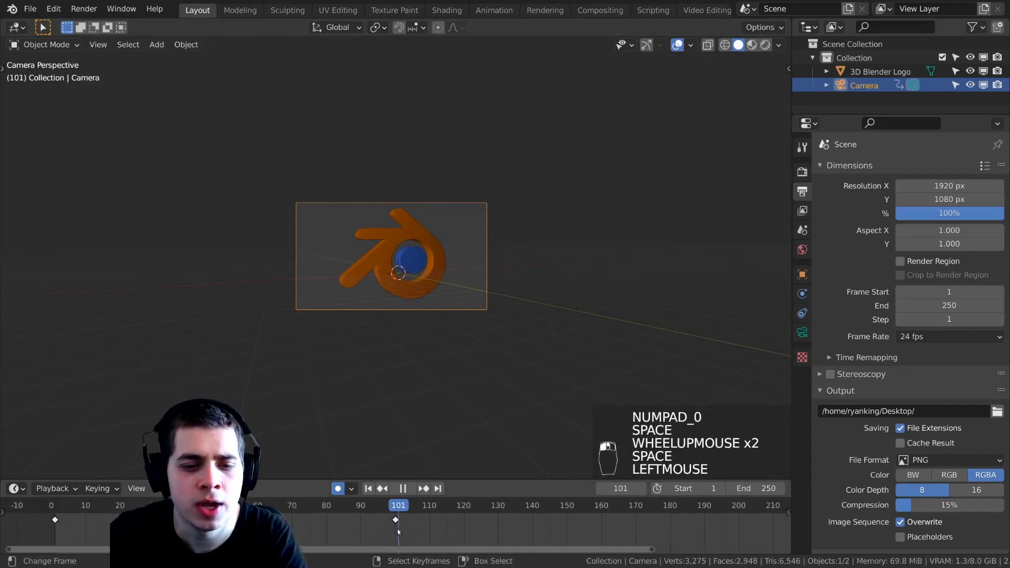
Duplicate the camera at frame 100 and place the copy to the side of the original, in front of the logo.
scroll(409, 316, down, 6)
middle_drag(409, 316, 372, 333)
scroll(387, 327, down, 9)
scroll(371, 333, up, 2)
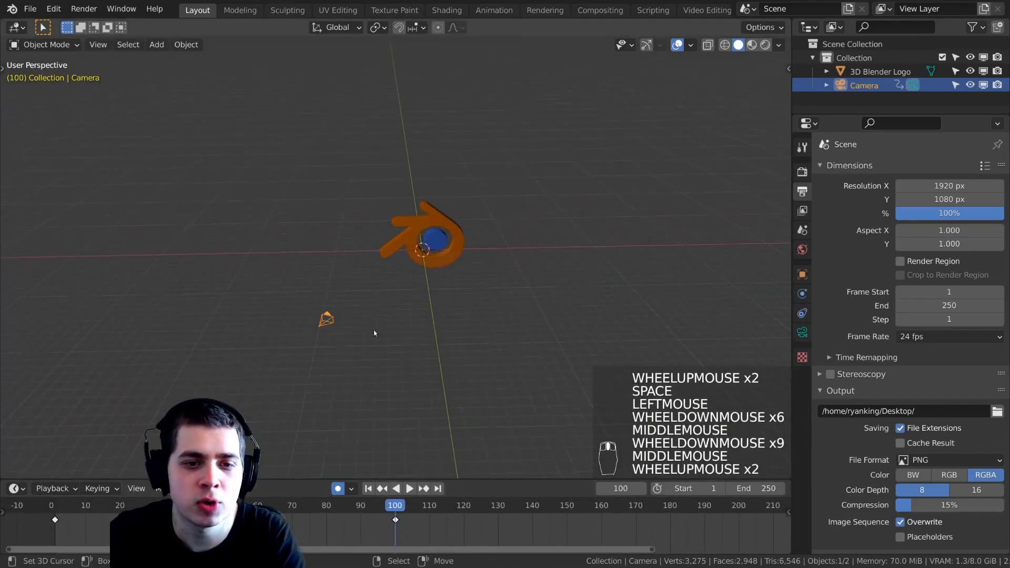
key(shift+a)
mouse_move(383, 212)
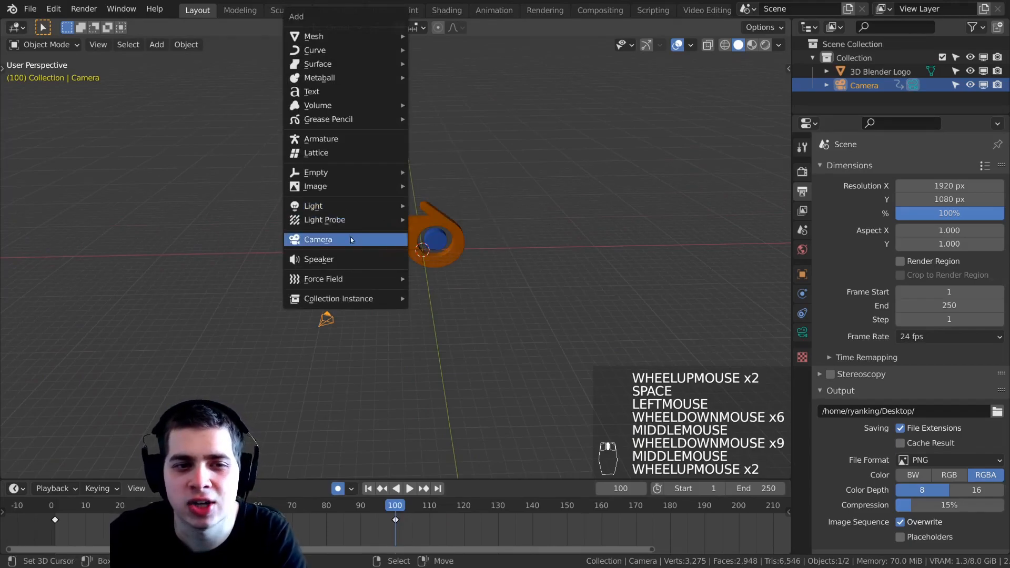
middle_drag(370, 308, 356, 354)
key(shift+d)
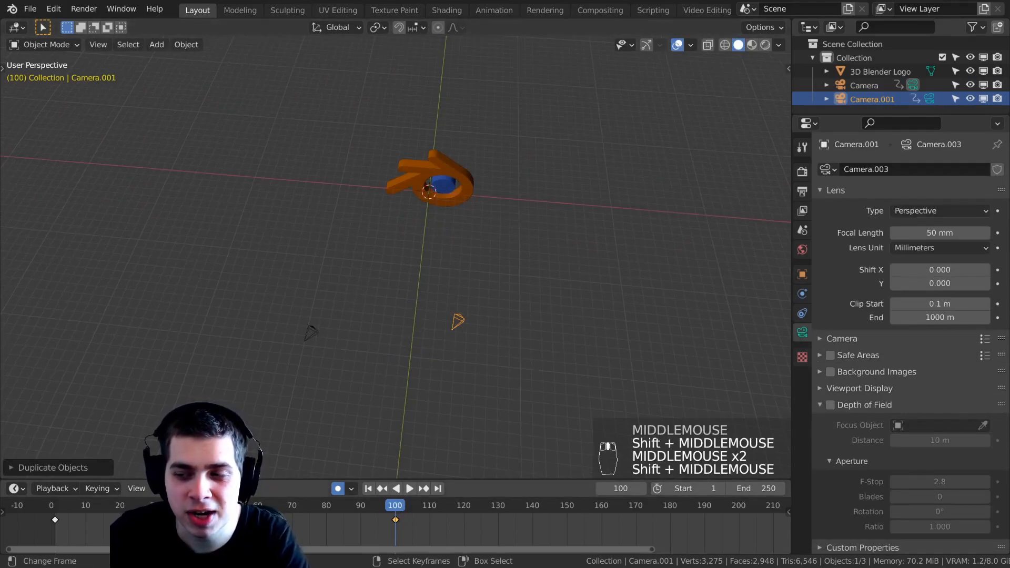
Delete all keyframes of the duplicated camera.
middle_drag(323, 528, 332, 527)
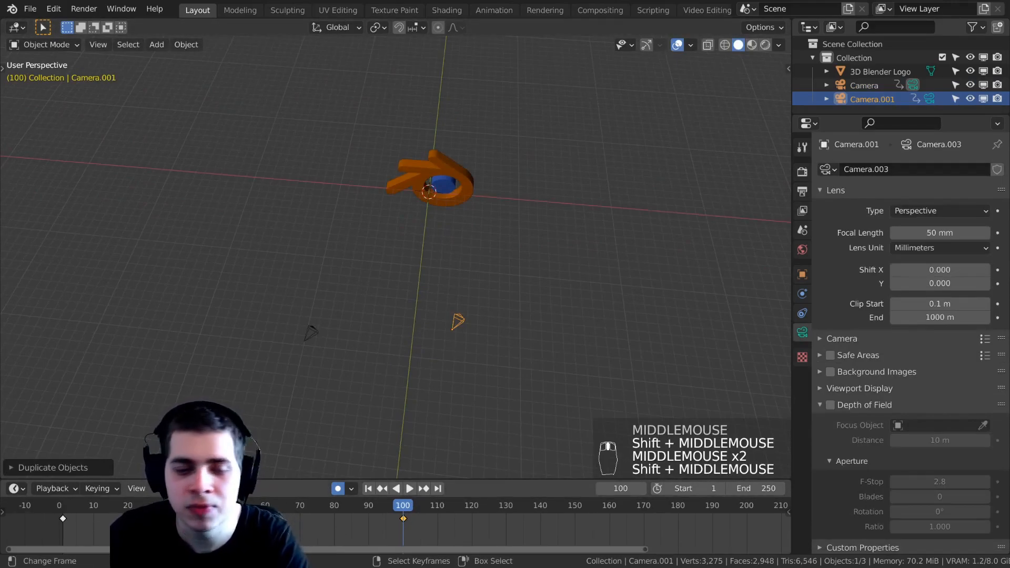
key(a)
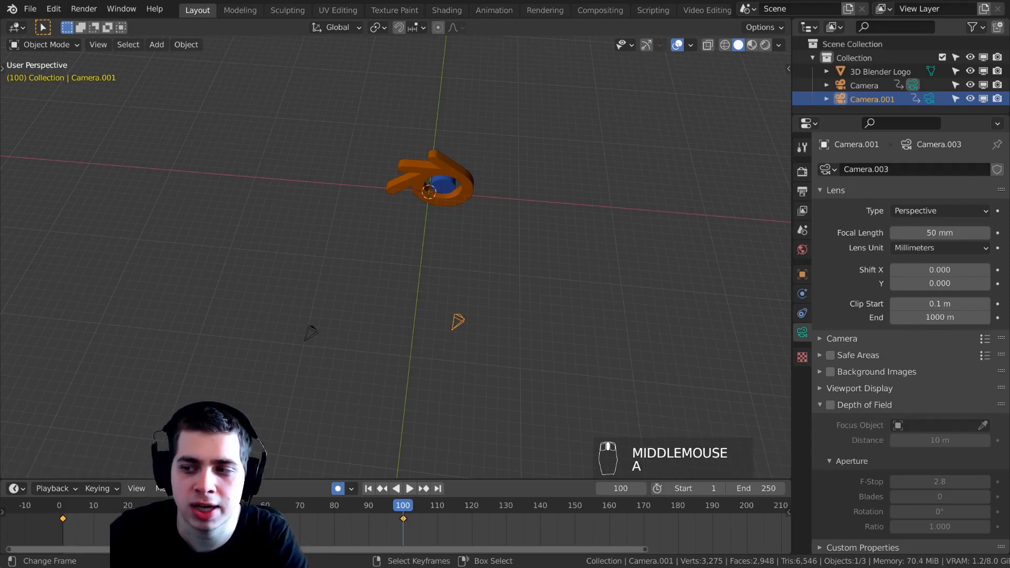
key(x)
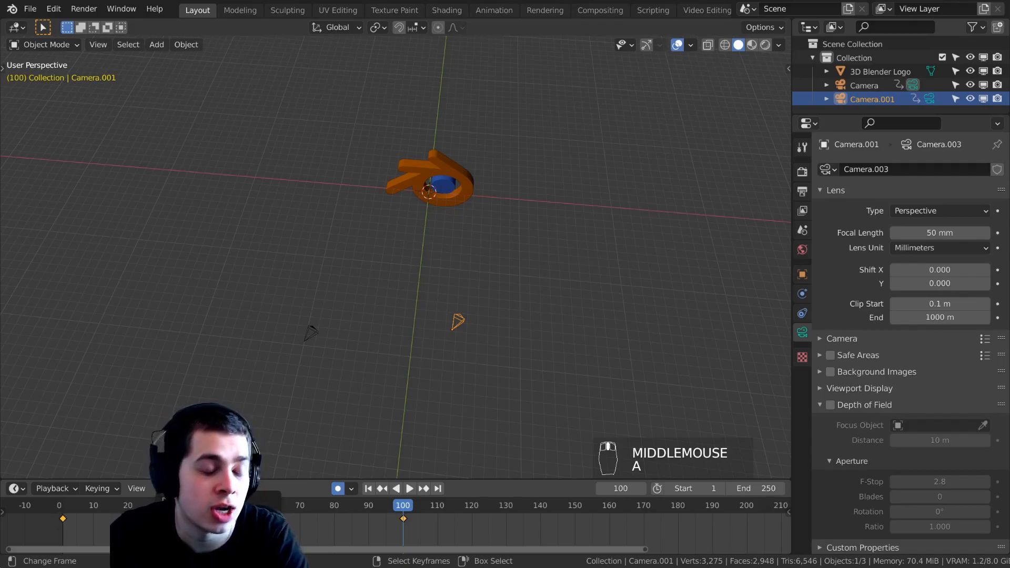
click(235, 513)
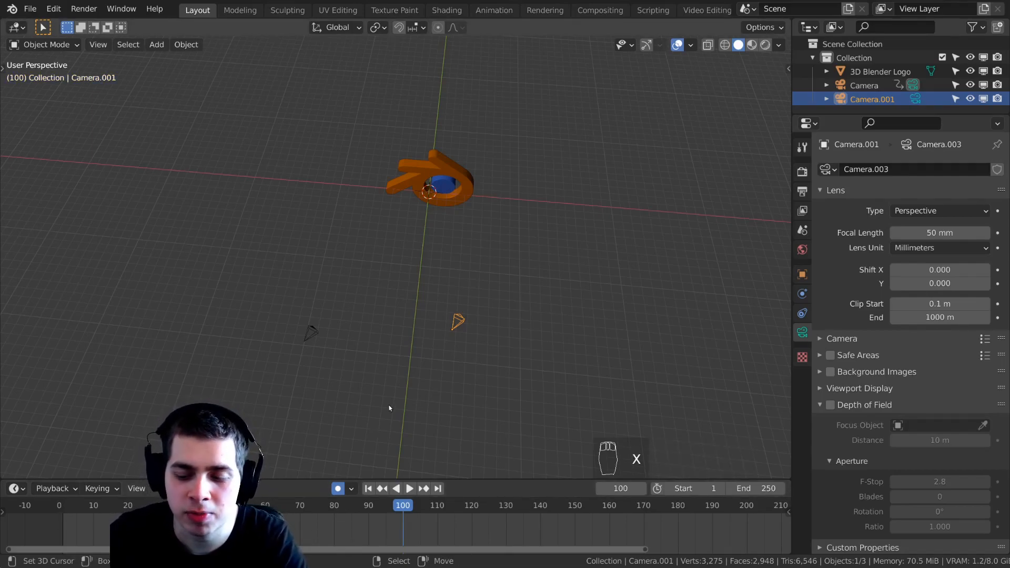
Check which camera the camera view uses, and make the duplicated camera the active scene camera.
key(KP_0)
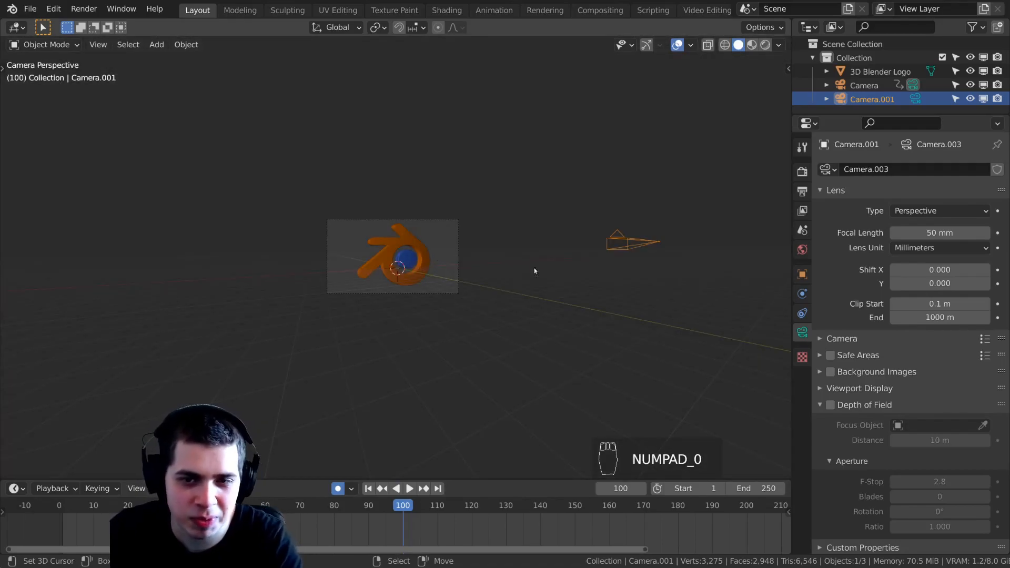
middle_drag(591, 264, 536, 271)
scroll(560, 269, down, 6)
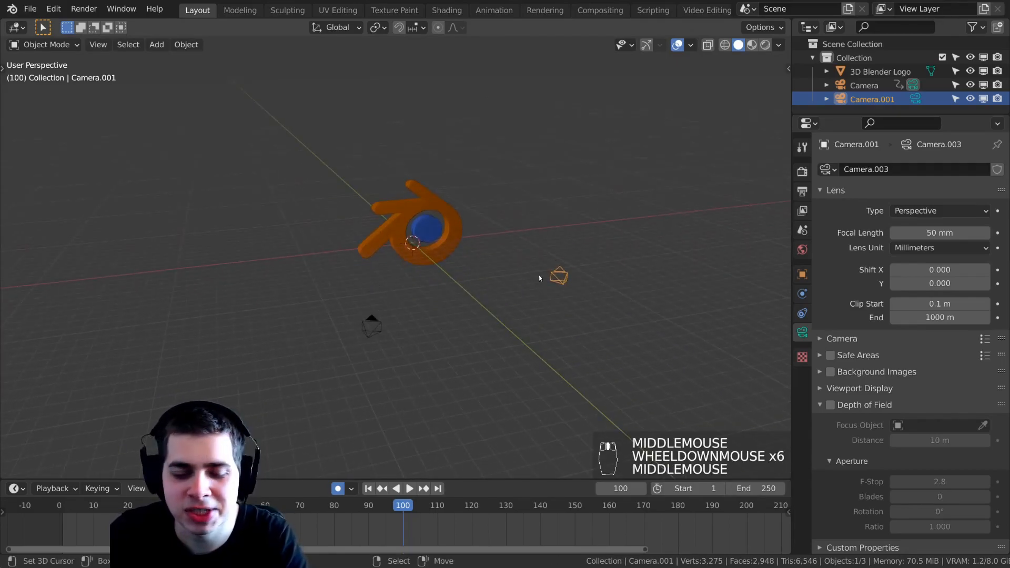
key(KP_0)
key(KP_0)
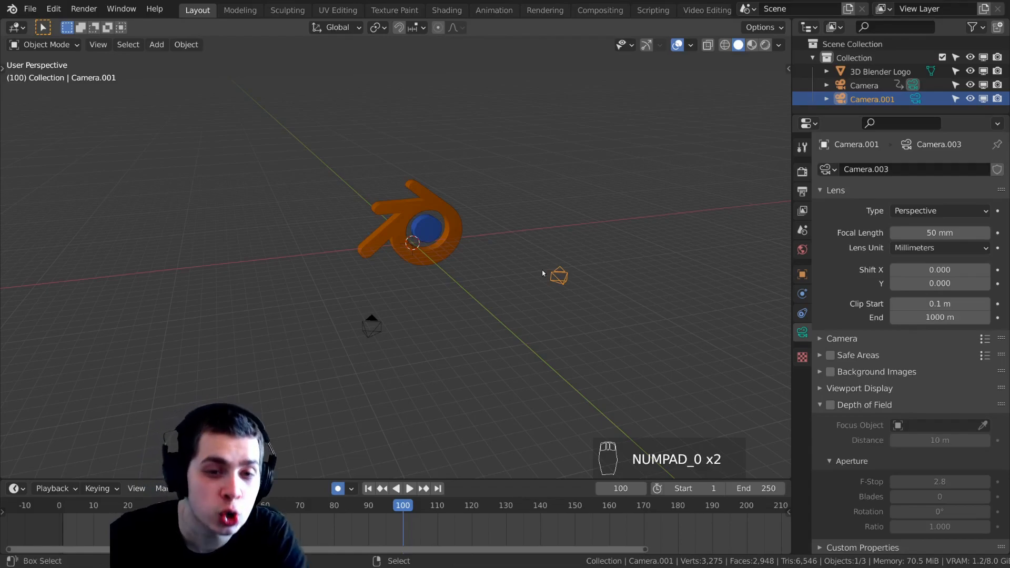
key(ctrl+KP_0)
scroll(490, 188, down, 1)
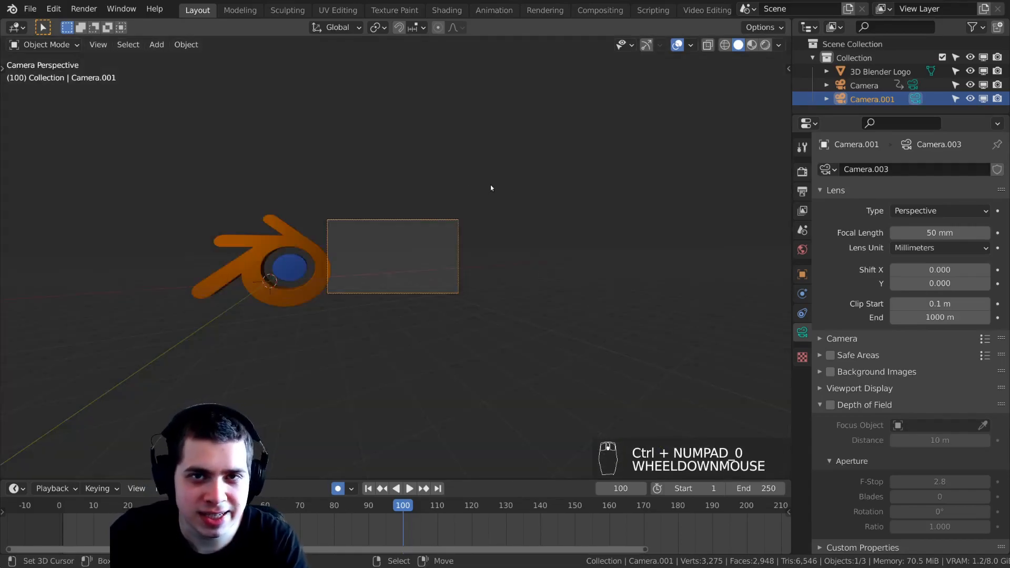
View both cameras from outside and select the original camera to compare its viewport marker with the duplicate's.
middle_drag(501, 212, 496, 228)
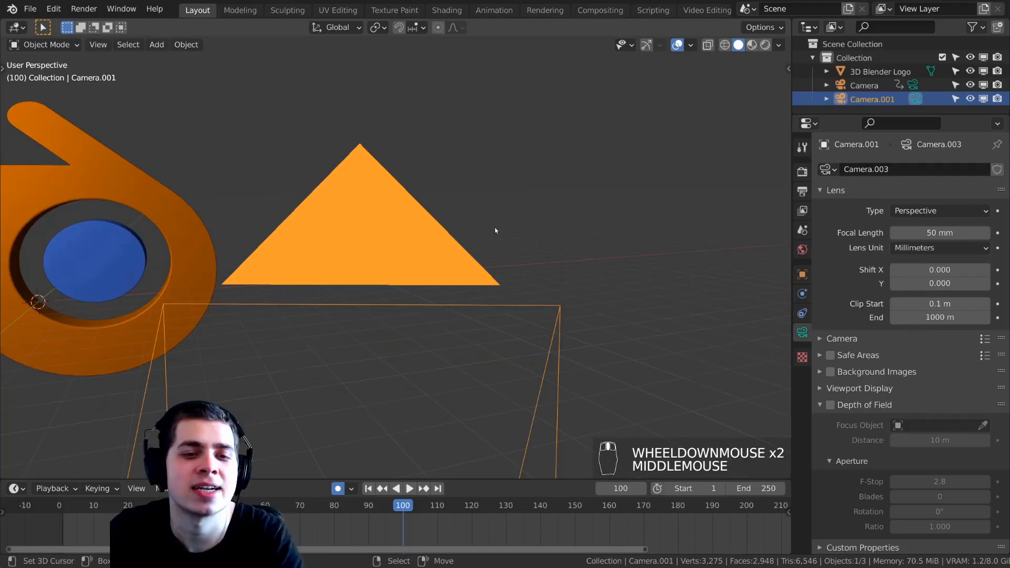
scroll(360, 235, down, 8)
middle_drag(359, 236, 273, 263)
scroll(273, 263, down, 3)
scroll(192, 286, up, 1)
key(a)
shift+scroll(200, 276, up, 1)
scroll(200, 276, up, 1)
shift+middle_drag(191, 283, 218, 276)
right_click(177, 285)
scroll(173, 285, up, 1)
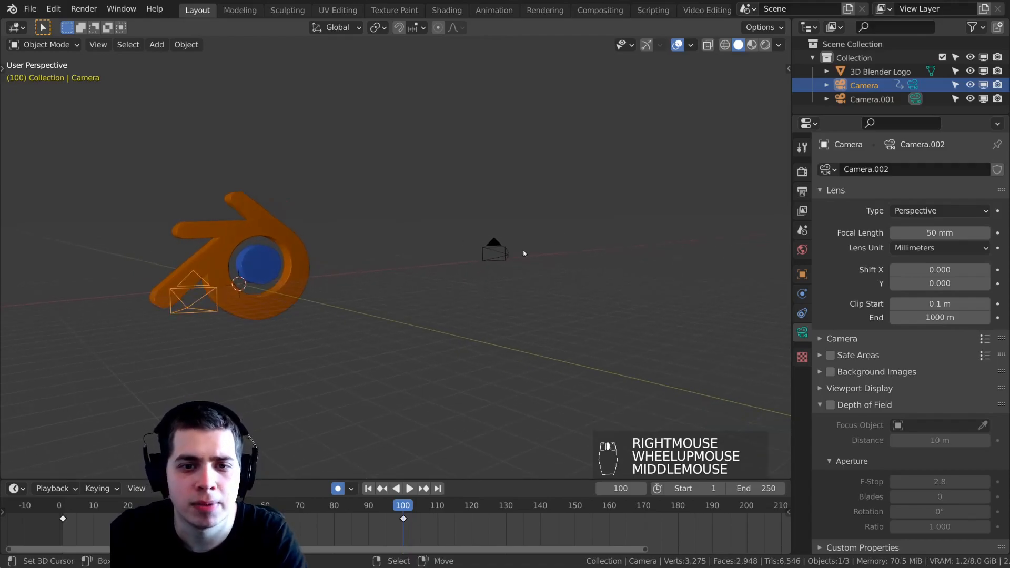
Select the duplicated camera, deselect everything, and examine the triangle that marks the active camera.
right_click(504, 251)
middle_drag(504, 251, 473, 245)
key(a)
scroll(472, 243, up, 2)
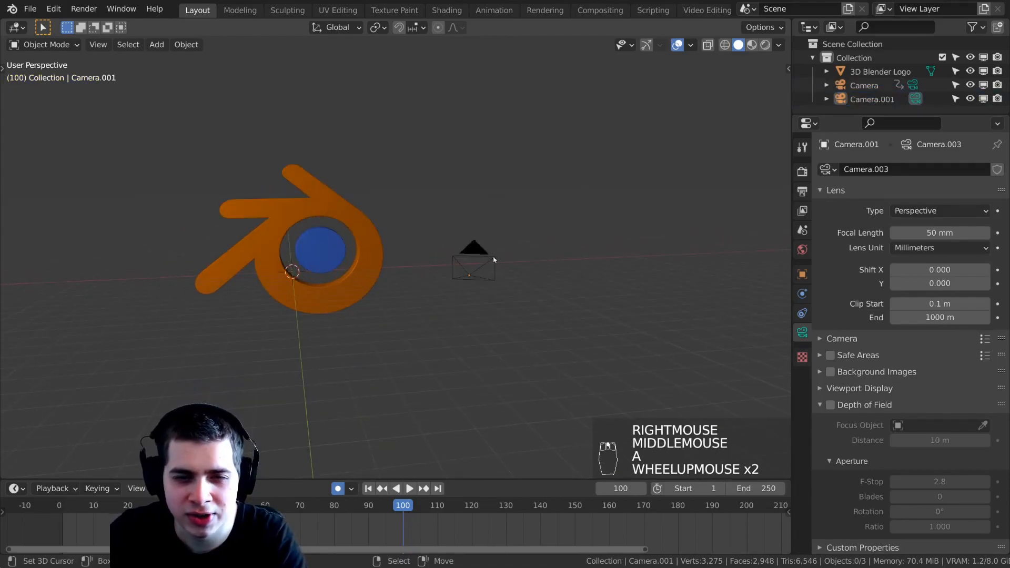
scroll(468, 269, down, 2)
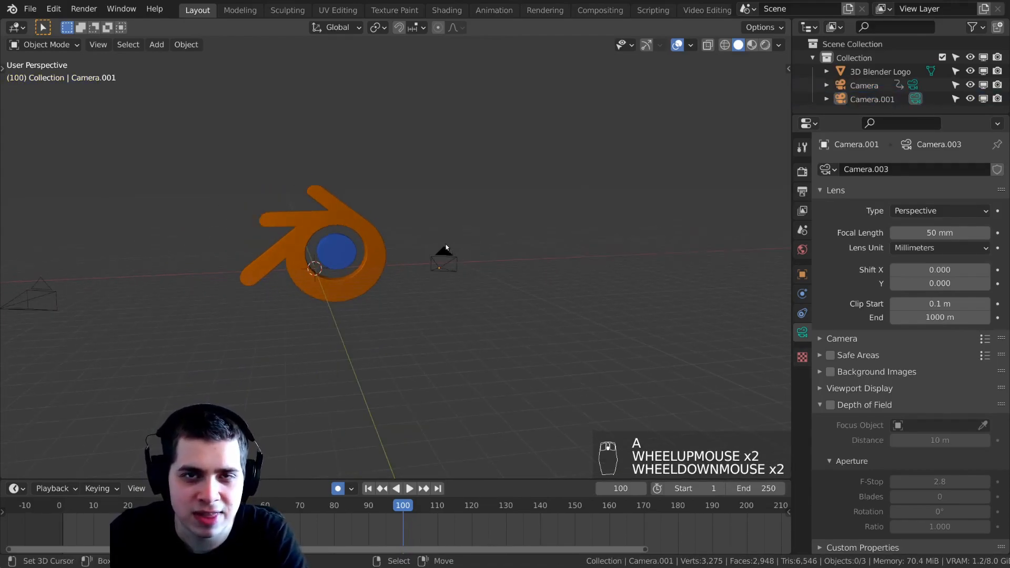
scroll(459, 254, up, 1)
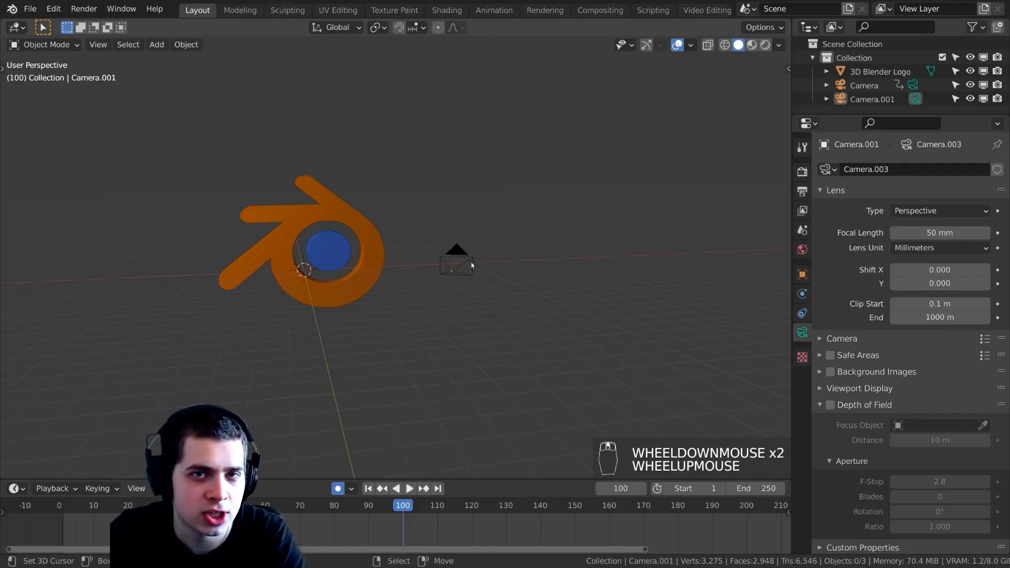
scroll(455, 258, down, 2)
shift+middle_drag(445, 266, 466, 263)
Look through the duplicated camera, select it and go to frame 101.
key(KP_0)
key(KP_0)
key(KP_0)
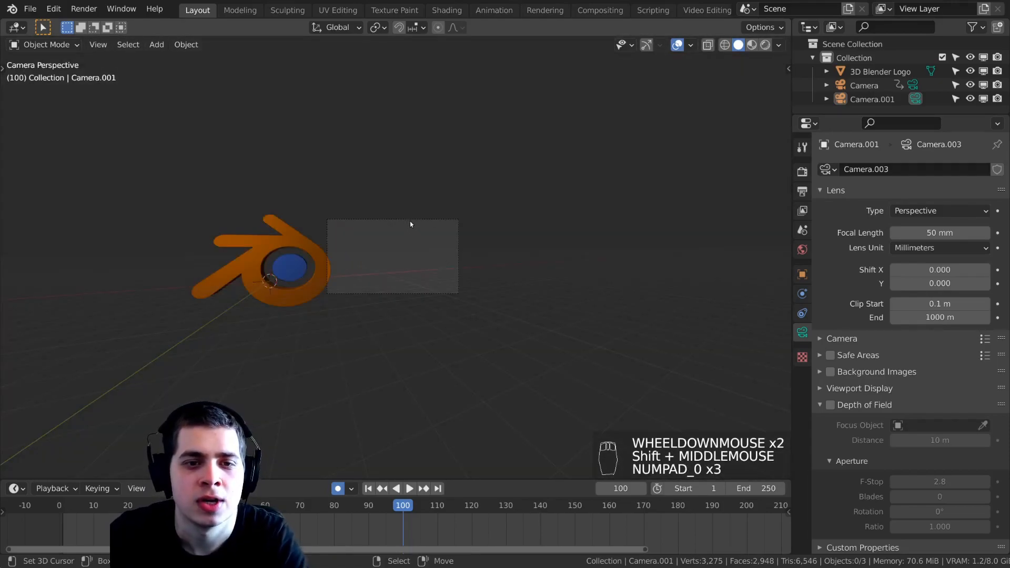
right_click(410, 224)
scroll(543, 275, up, 8)
scroll(543, 275, down, 3)
key(Right)
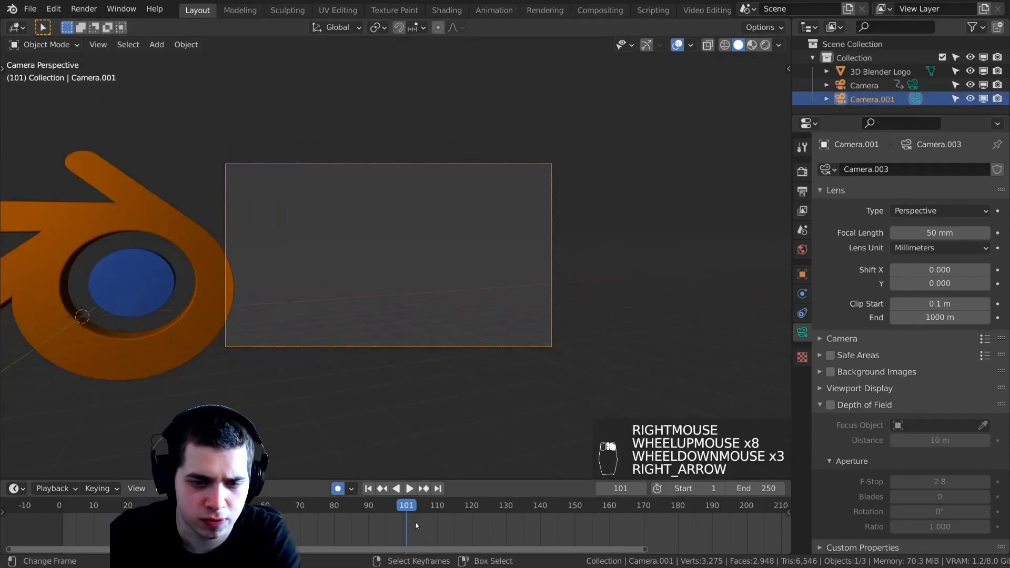
Rotate and move the duplicated camera to keyframe a new angle at frame 101 with the logo centred in its frame.
key(r)
key(r)
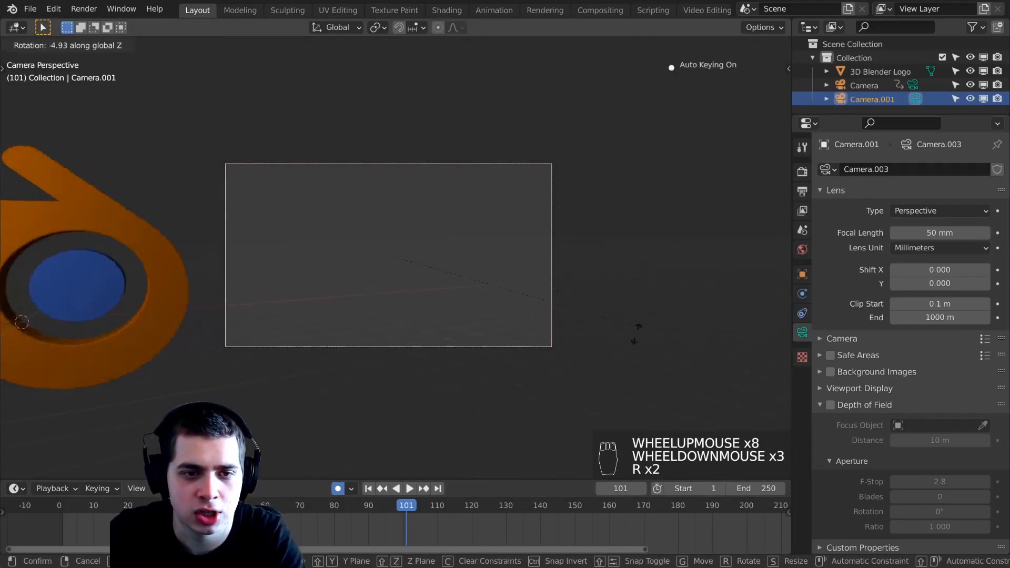
click(463, 421)
key(g)
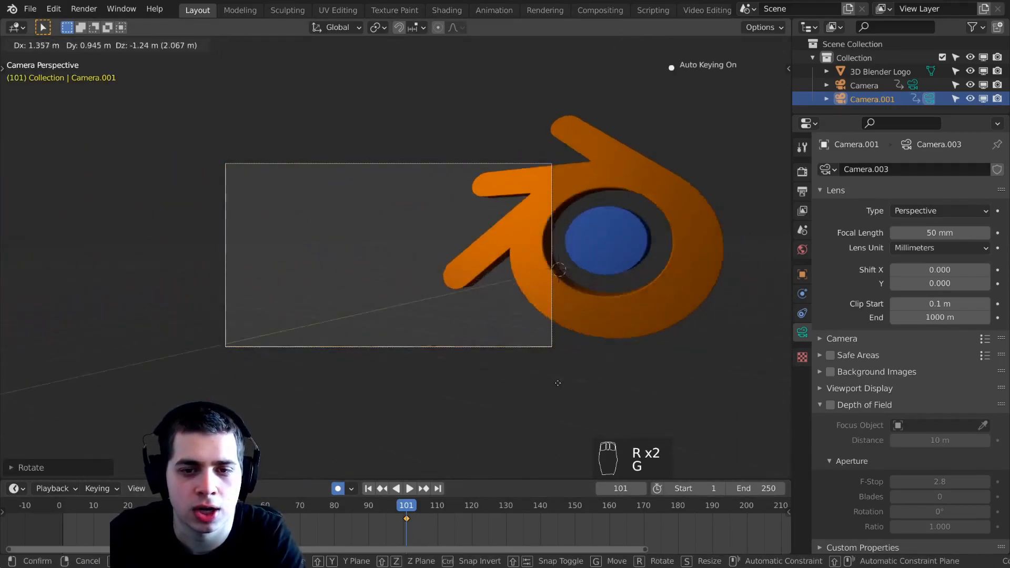
click(440, 432)
key(r)
key(r)
click(455, 370)
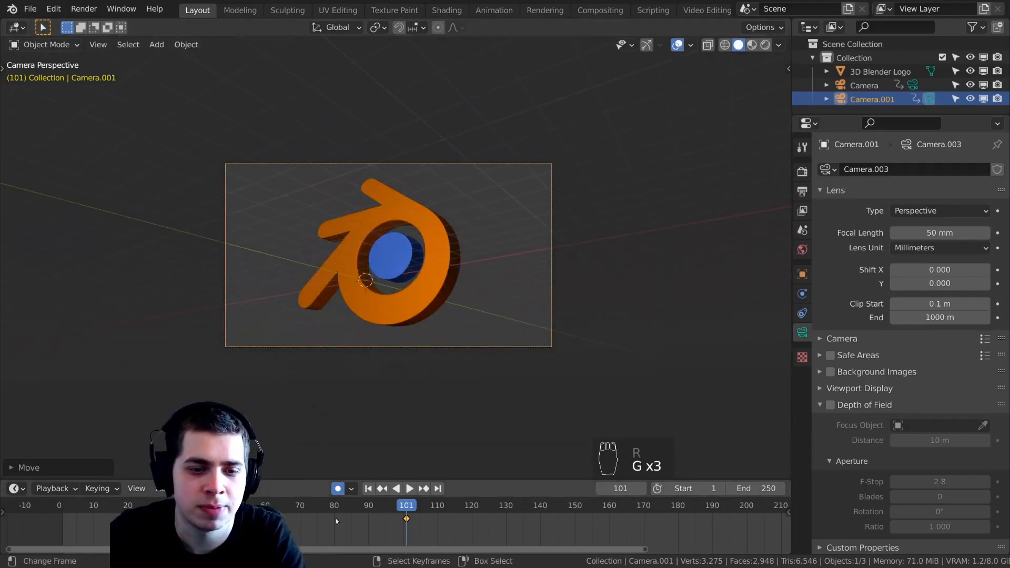
key(g)
click(368, 476)
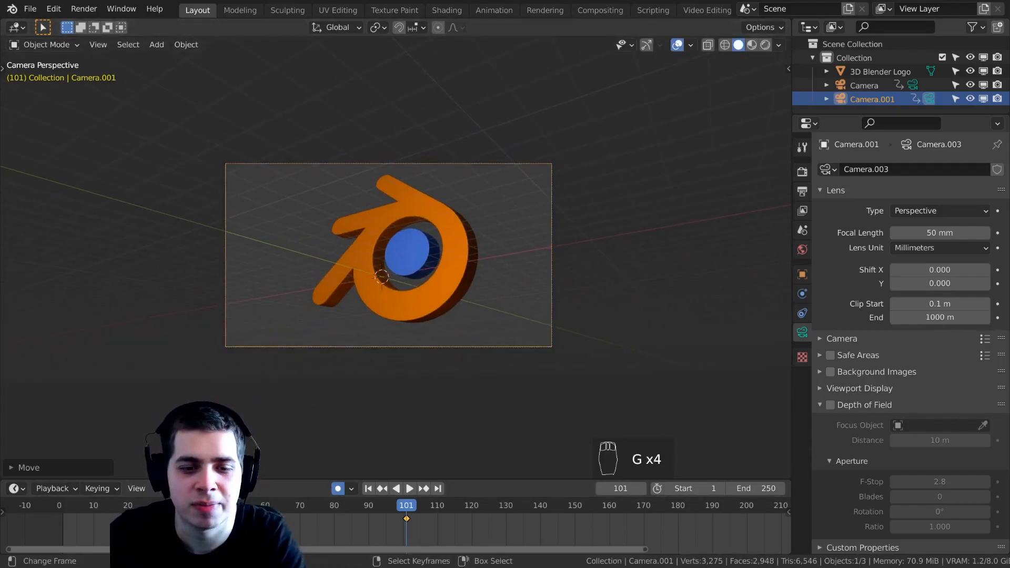
At frame 200, move and rotate the duplicated camera to keyframe the end of its camera move.
drag(408, 532, 746, 527)
key(g)
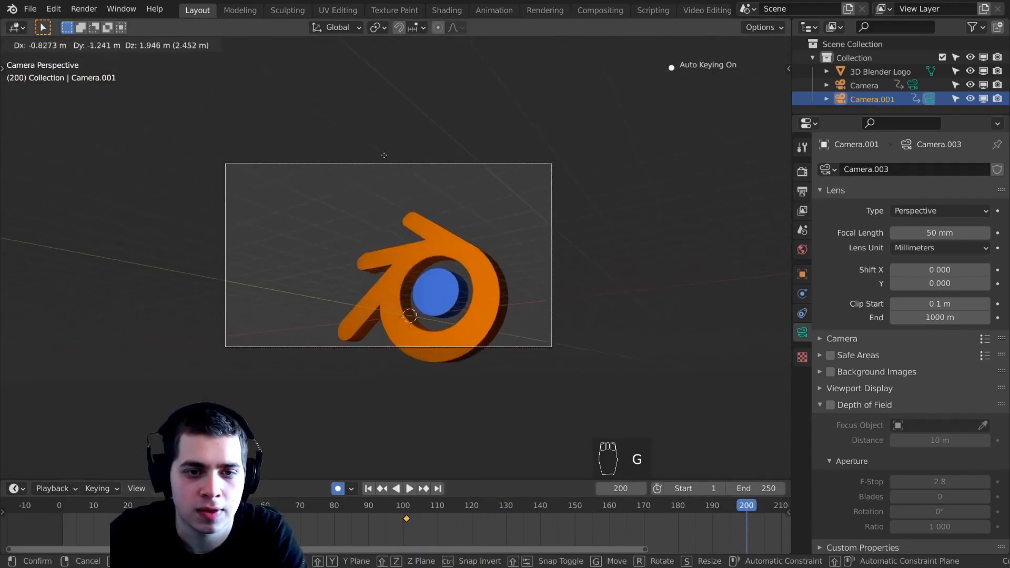
click(376, 142)
key(r)
right_click(361, 120)
key(r)
key(r)
click(356, 115)
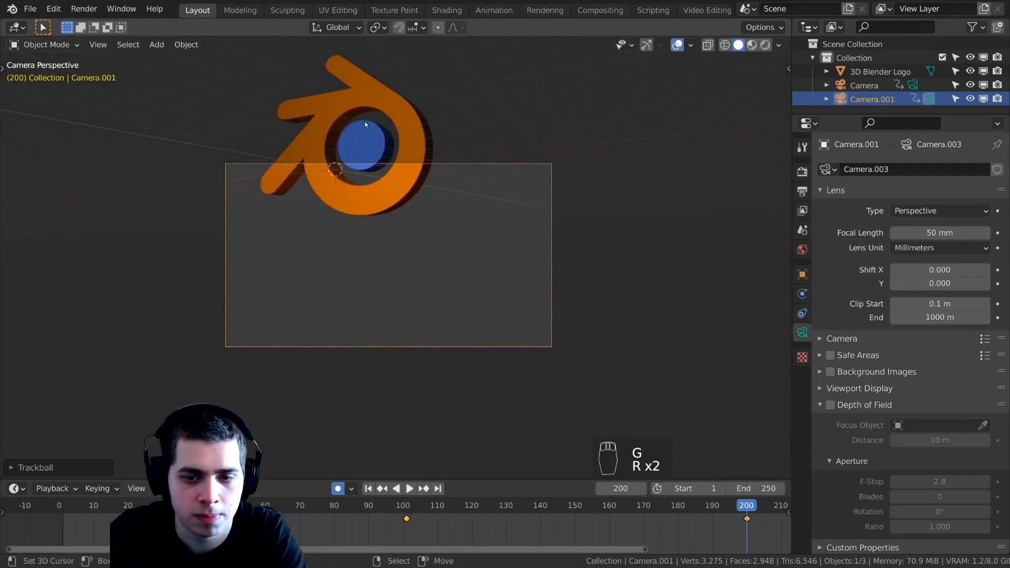
key(g)
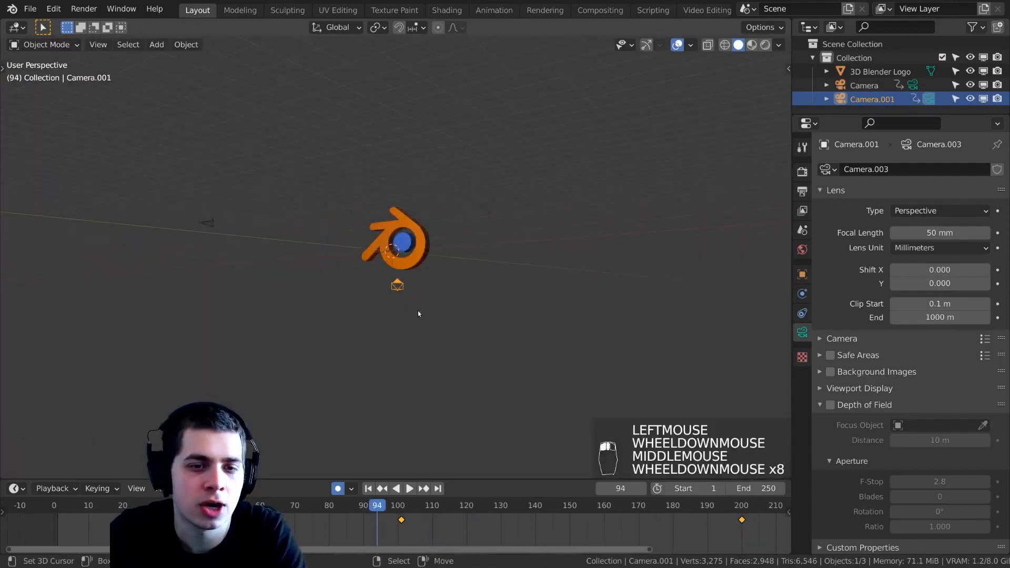
Select the original camera from outside the camera view and make it the active scene camera.
scroll(418, 316, down, 2)
scroll(424, 342, up, 2)
middle_drag(418, 316, 214, 236)
scroll(311, 284, up, 1)
shift+scroll(298, 239, up, 1)
right_click(195, 232)
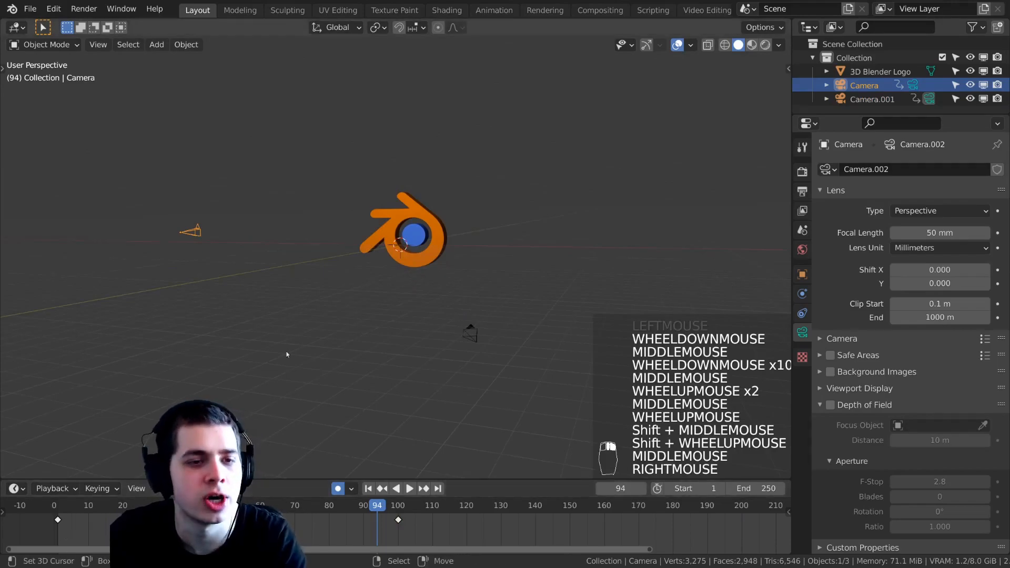
middle_click(247, 272)
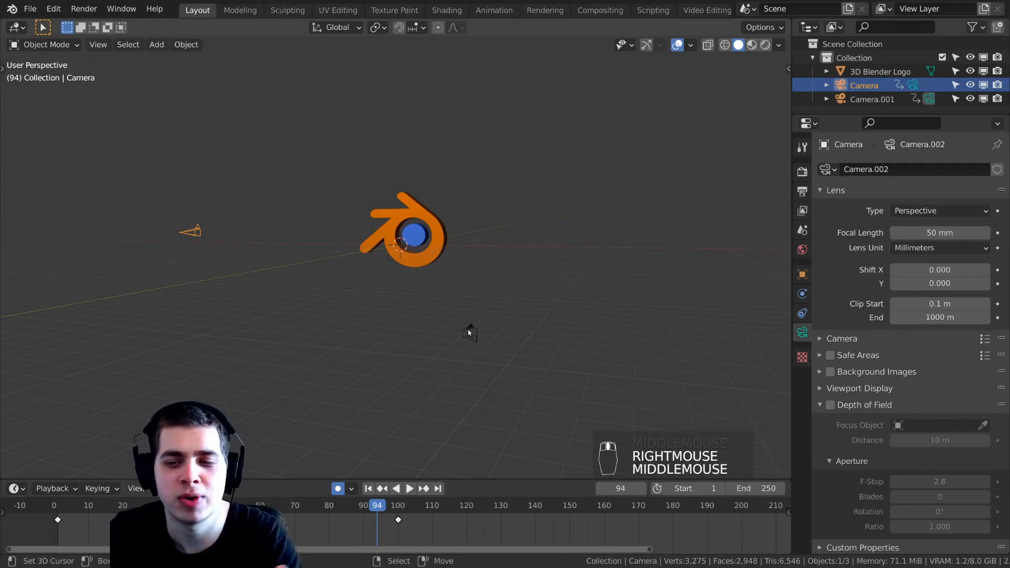
middle_drag(353, 285, 356, 284)
shift+middle_drag(356, 284, 380, 284)
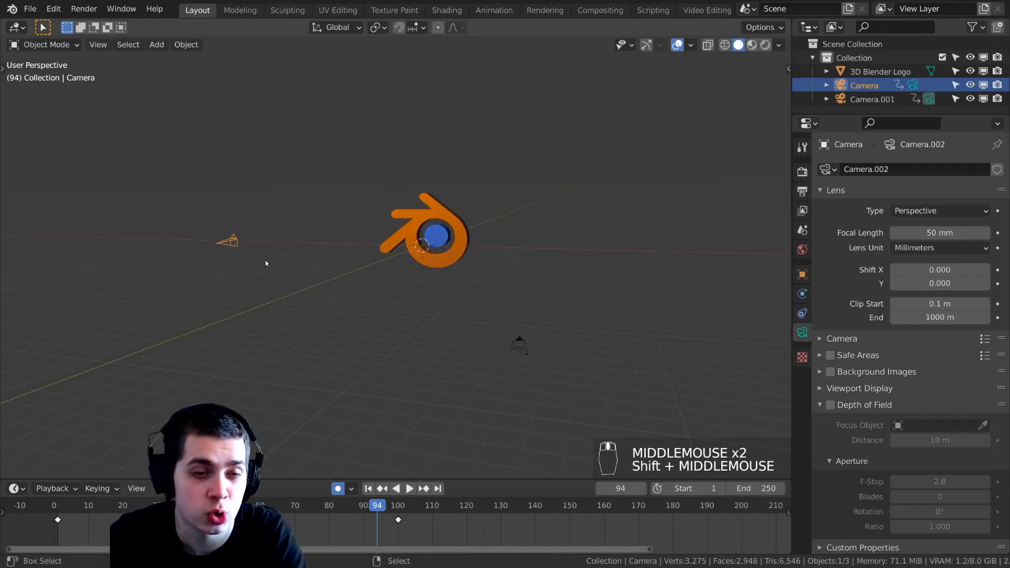
key(ctrl+KP_0)
scroll(318, 324, down, 1)
scroll(412, 306, up, 4)
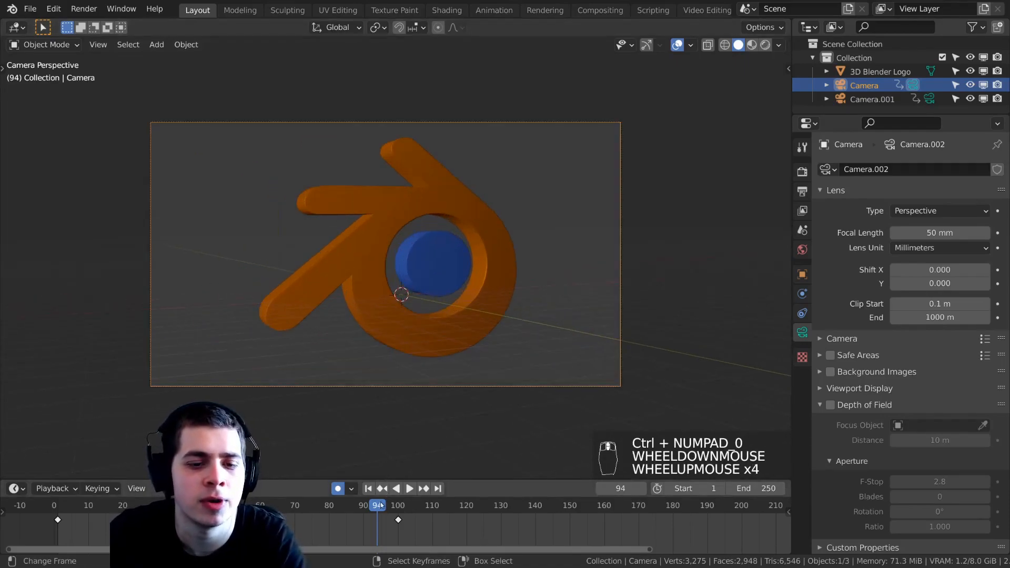
Go to frame 100, enlarge the timeline area and add a marker at that frame.
scroll(368, 524, up, 13)
click(323, 522)
click(323, 522)
drag(325, 523, 400, 532)
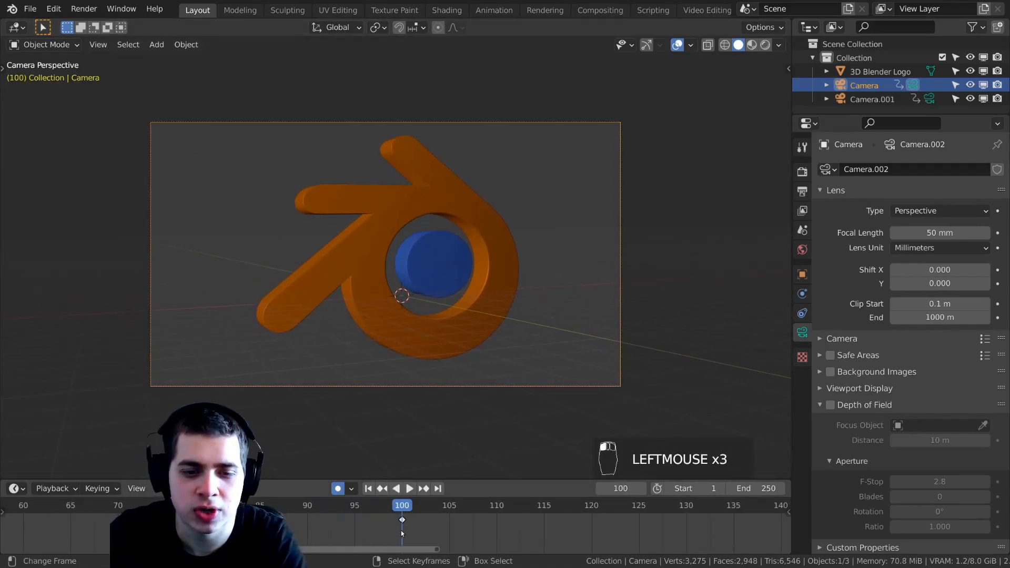
drag(397, 480, 395, 454)
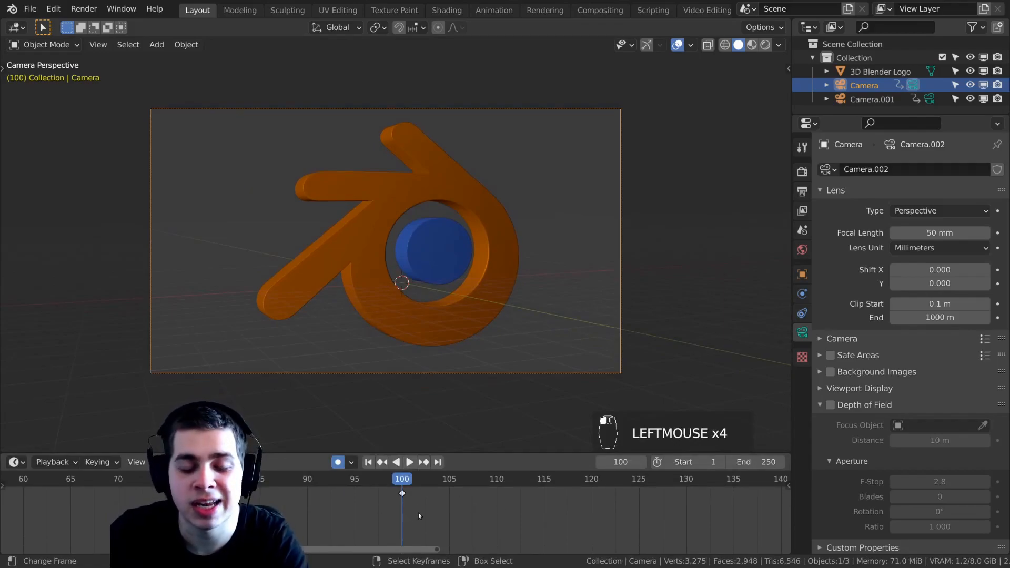
key(m)
key(m)
key(m)
key(m)
key(m)
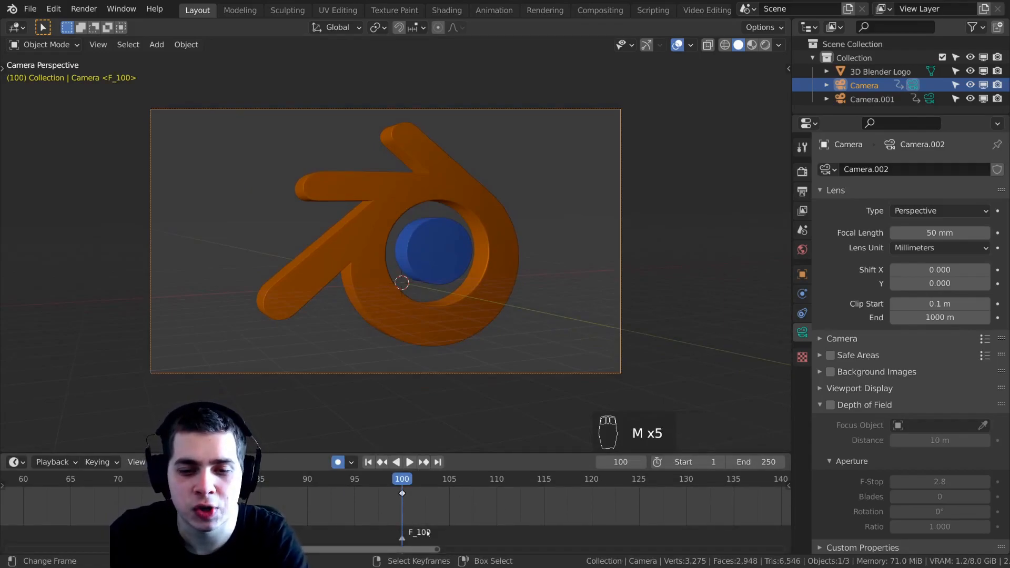
Delete the timeline marker at frame 100 and add a new one at the same frame.
right_click(403, 538)
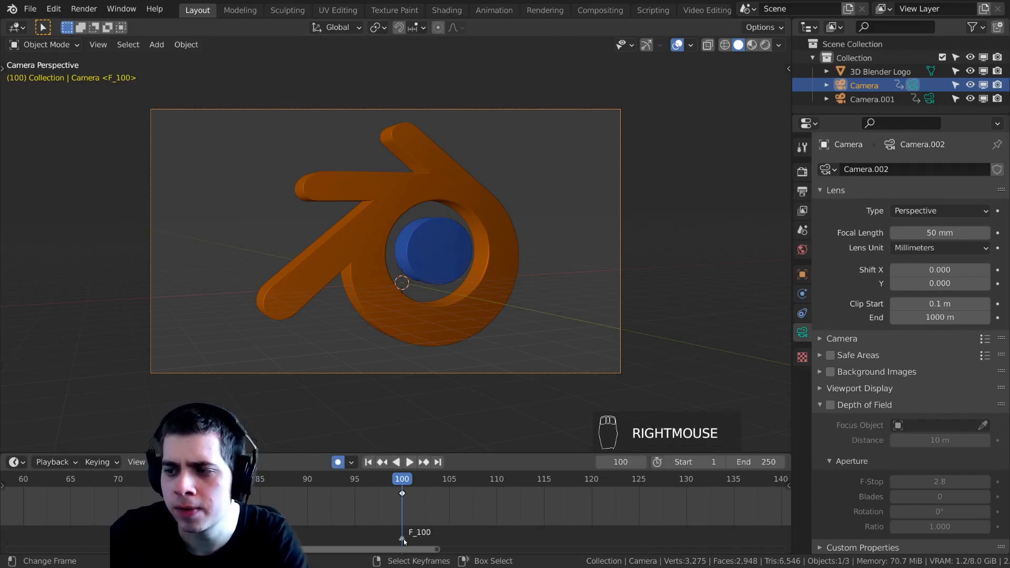
mouse_move(404, 540)
right_down()
mouse_move(421, 532)
mouse_move(408, 534)
right_up()
key(x)
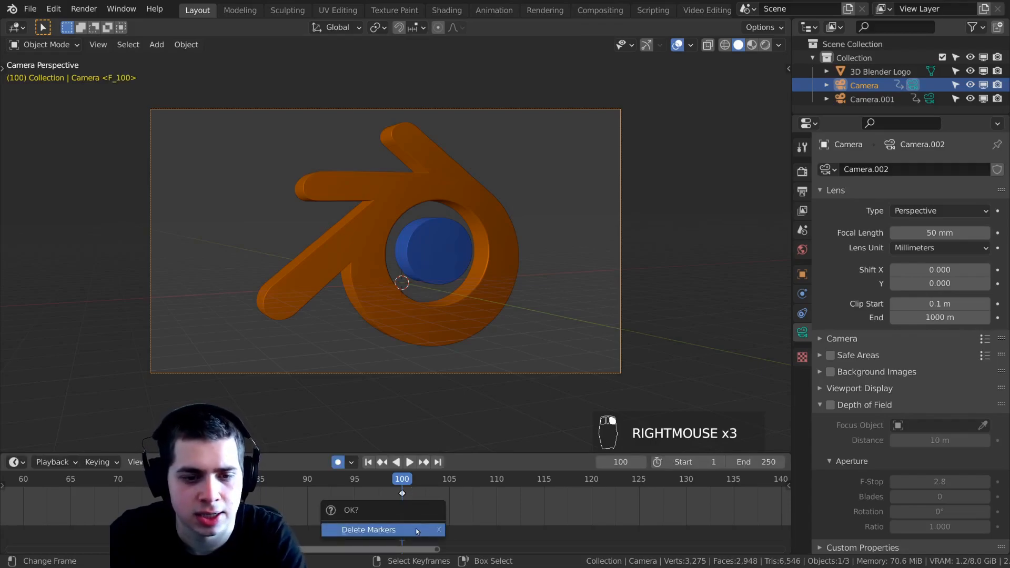
click(405, 530)
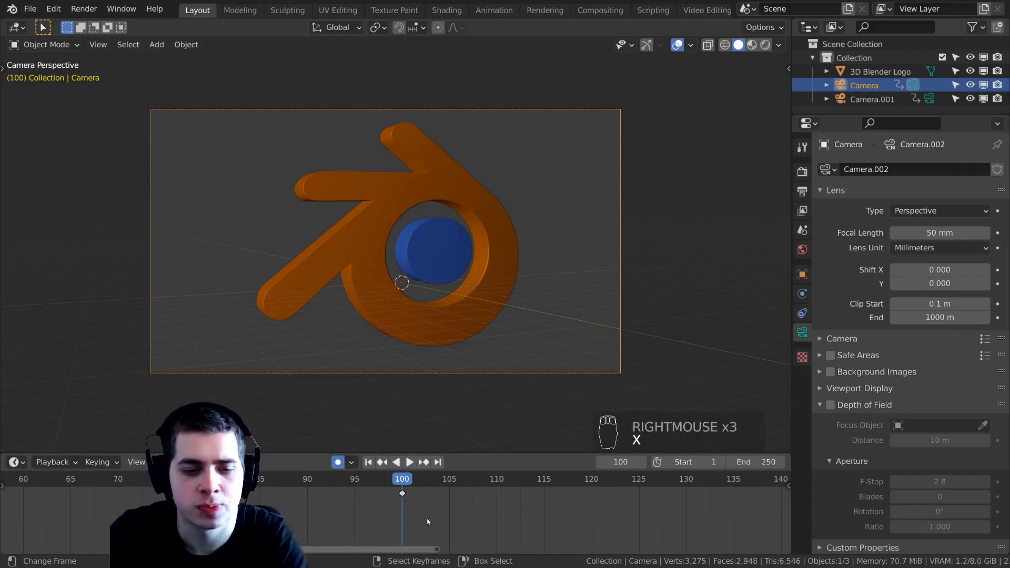
key(m)
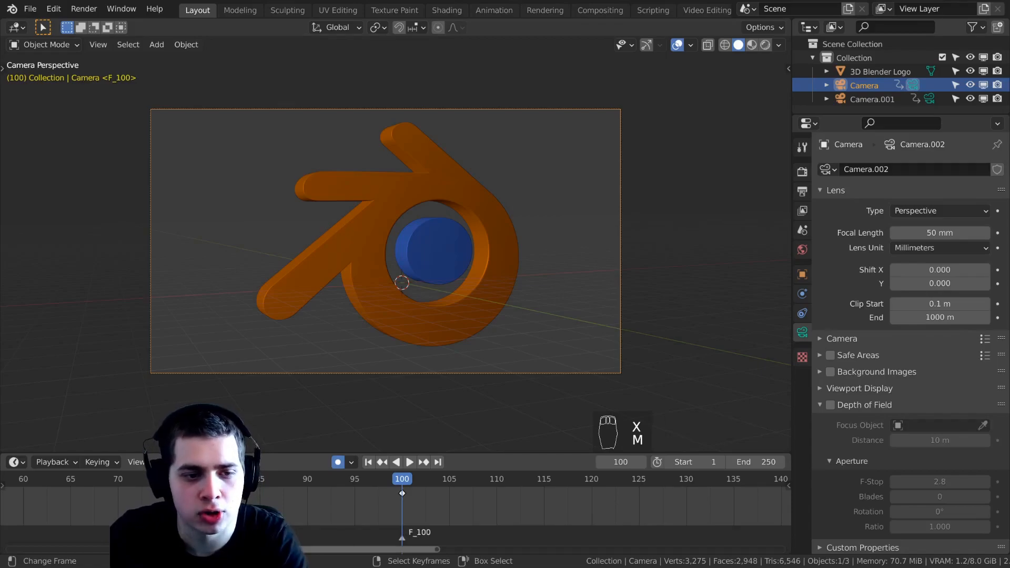
click(167, 462)
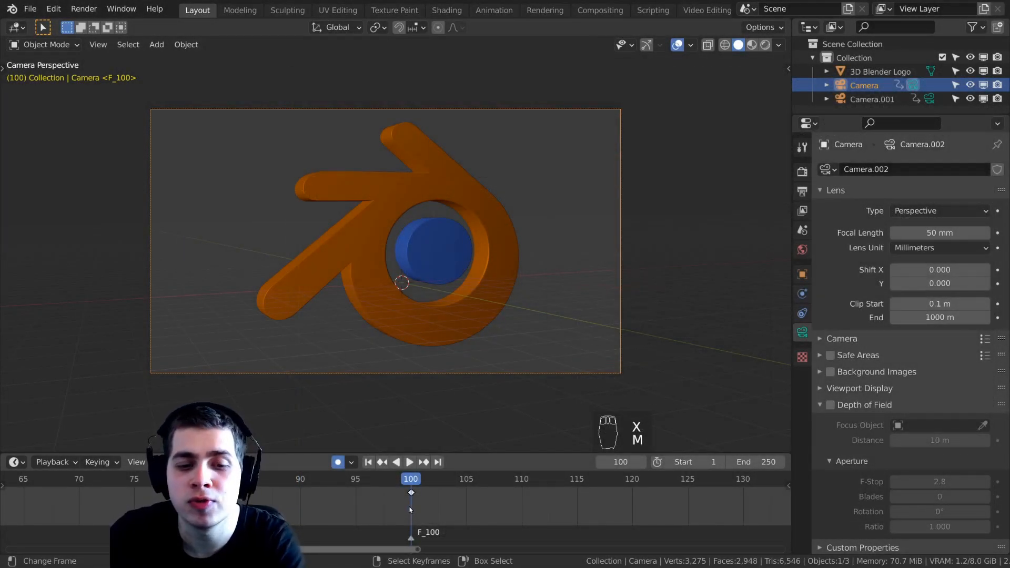
Add a second timeline marker at frame 101.
key(Right)
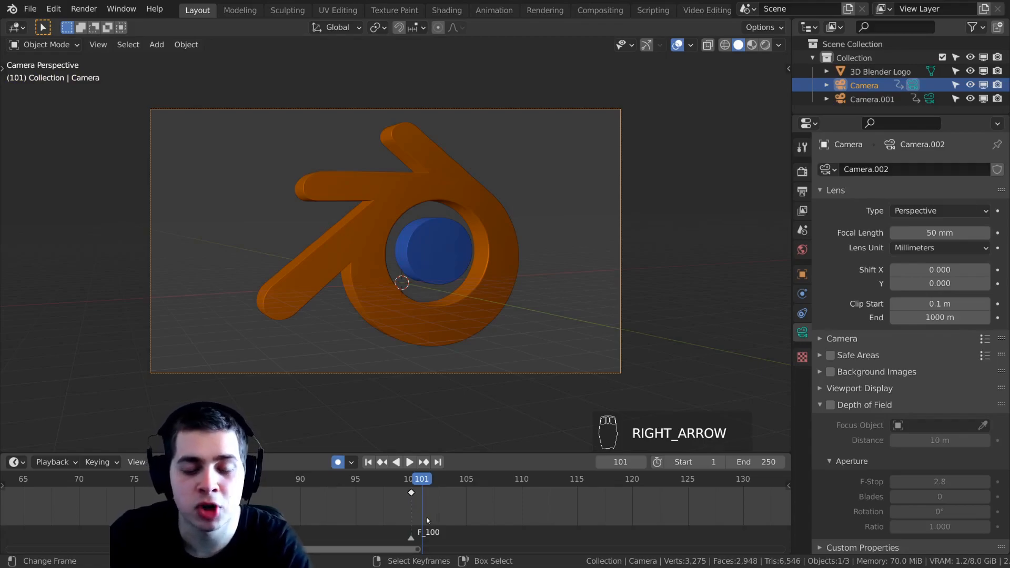
key(m)
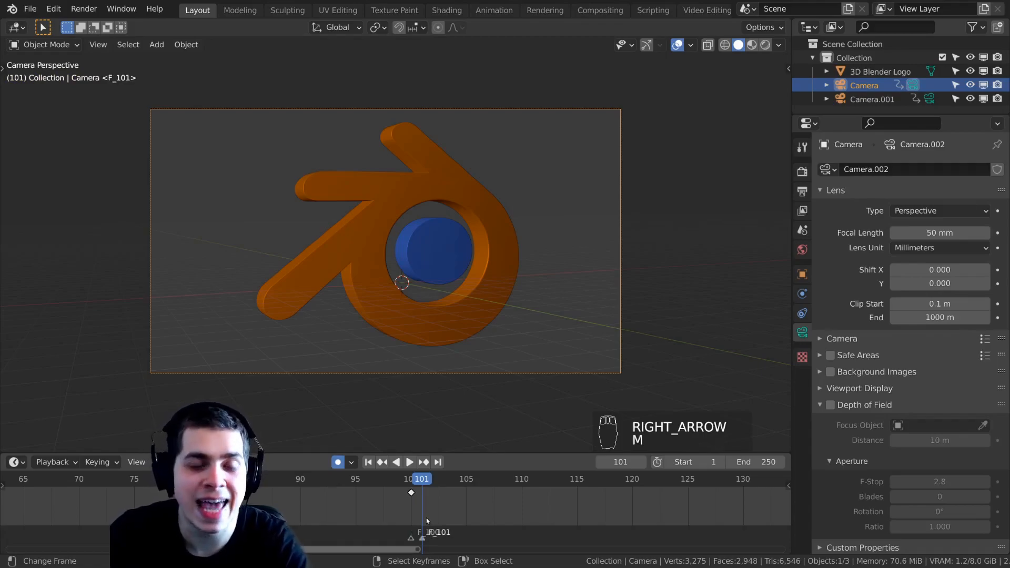
right_click(410, 541)
right_click(412, 541)
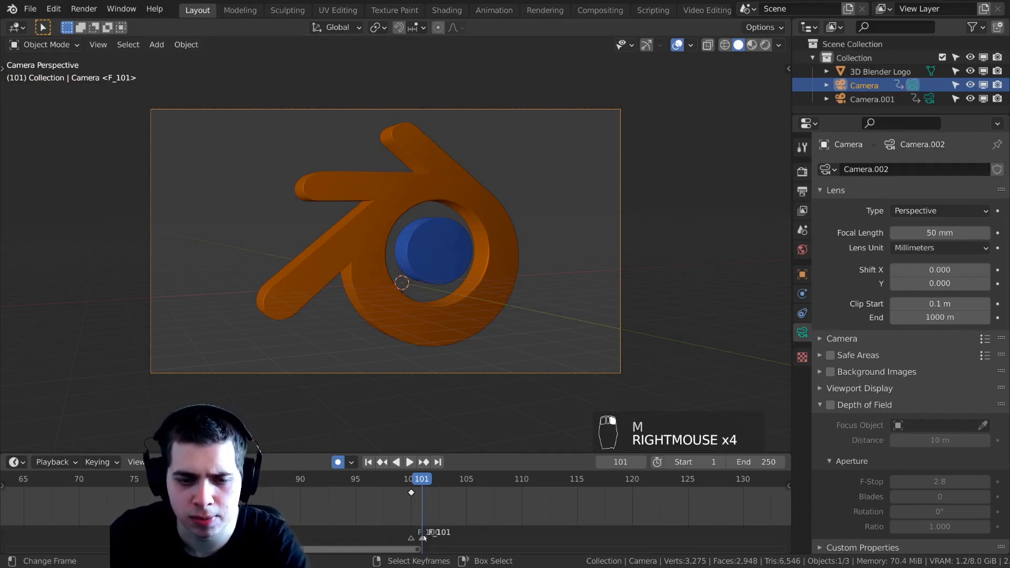
Return to frame 100 and bind the original camera to the marker there.
scroll(408, 508, up, 3)
click(419, 501)
click(430, 511)
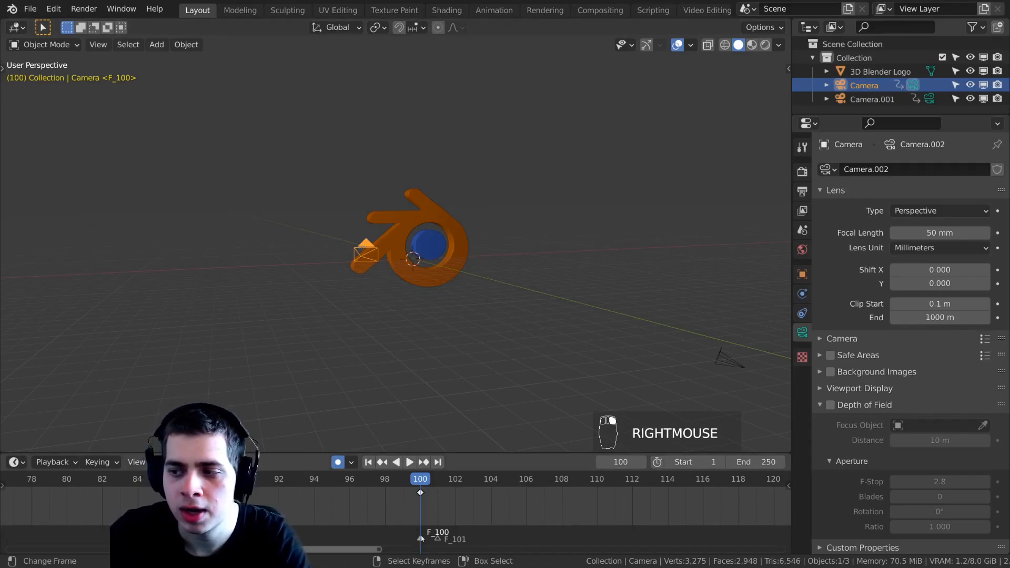
scroll(421, 542, up, 1)
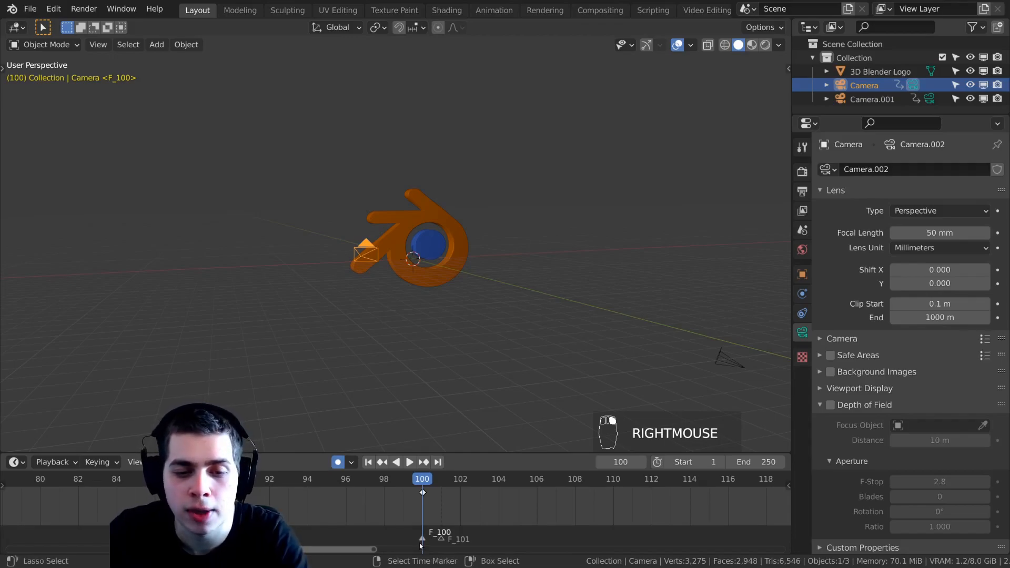
key(ctrl+b)
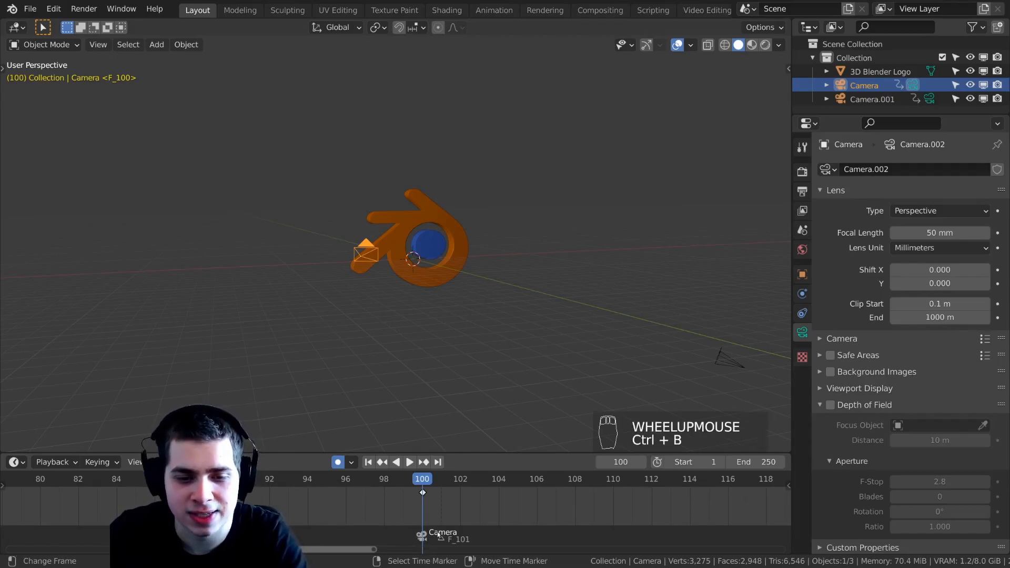
scroll(420, 533, up, 3)
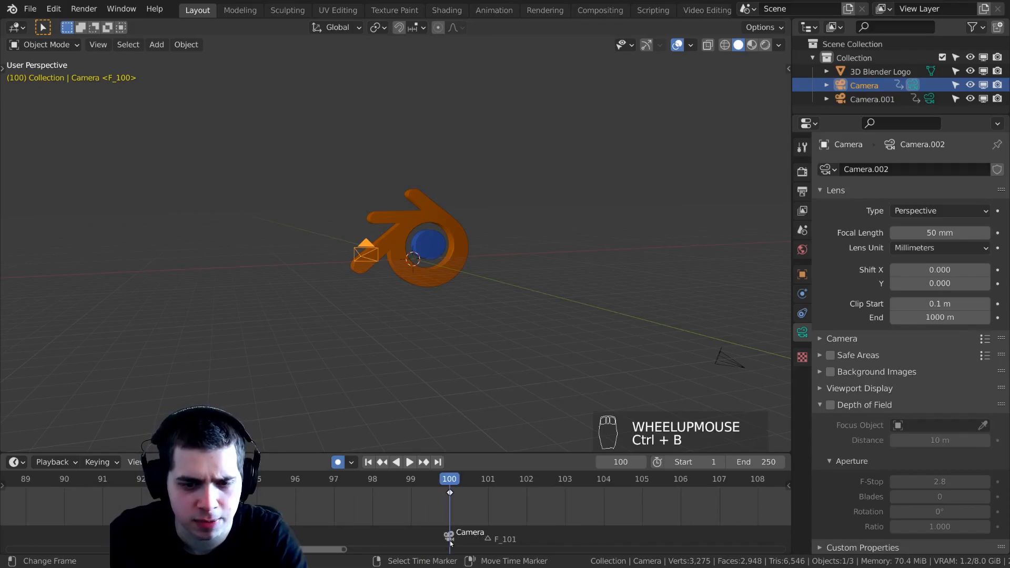
Locate the Bind Camera to Markers command among the timeline's marker options.
click(137, 461)
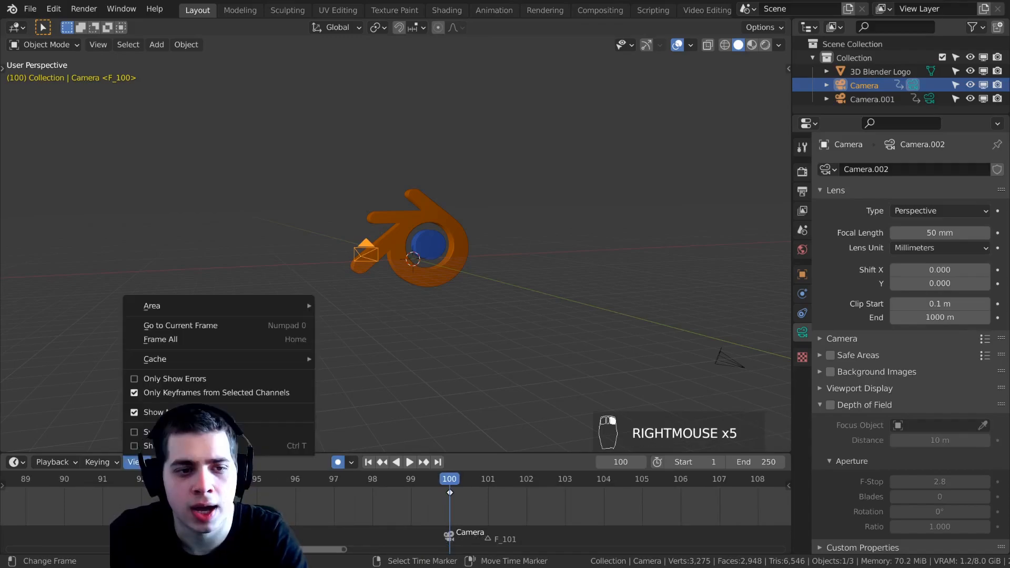
mouse_move(166, 462)
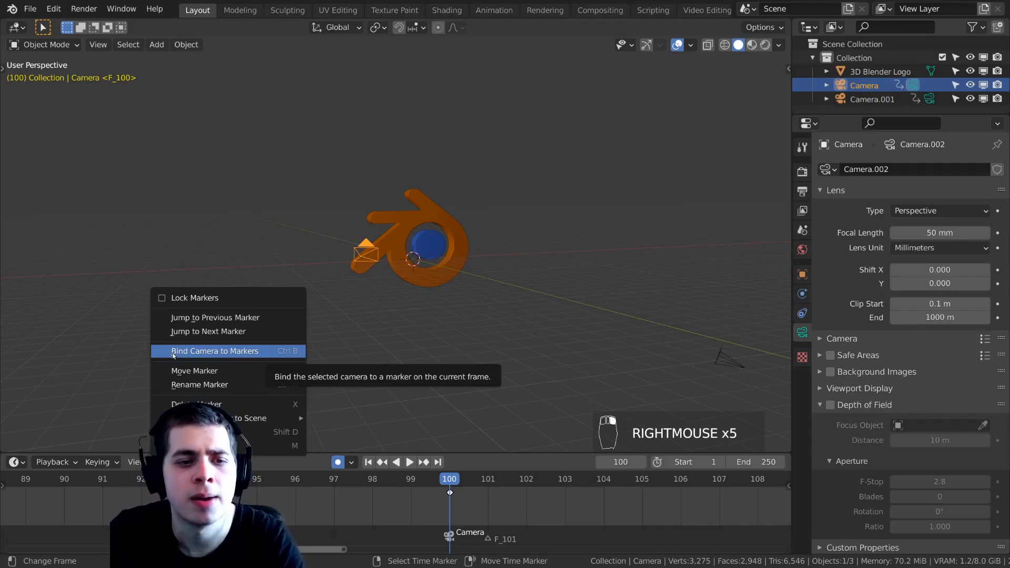
middle_drag(404, 257, 409, 263)
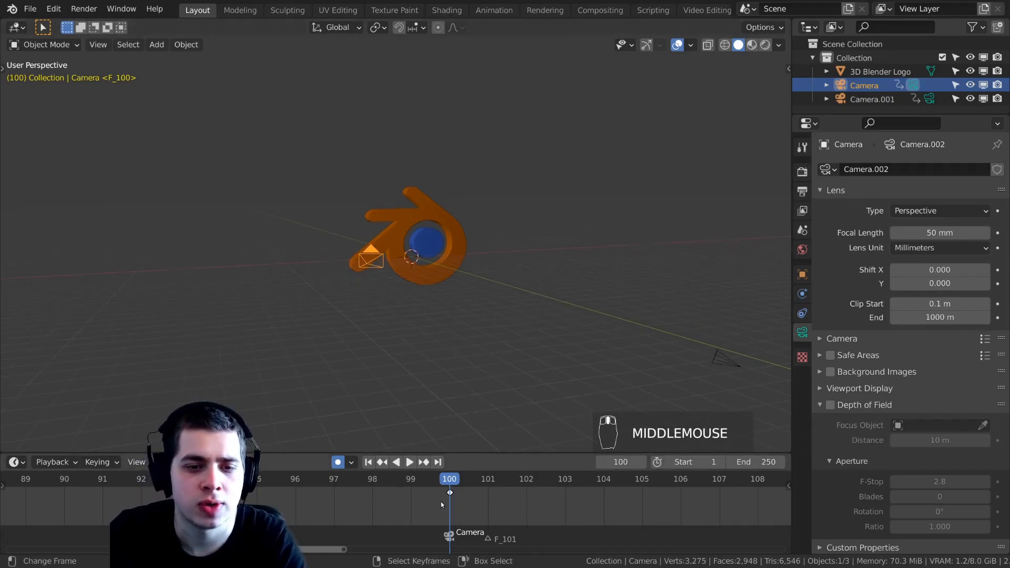
Scrub and play the frames leading up to the cut at frame 100, looking through the active camera.
click(436, 518)
scroll(437, 515, down, 15)
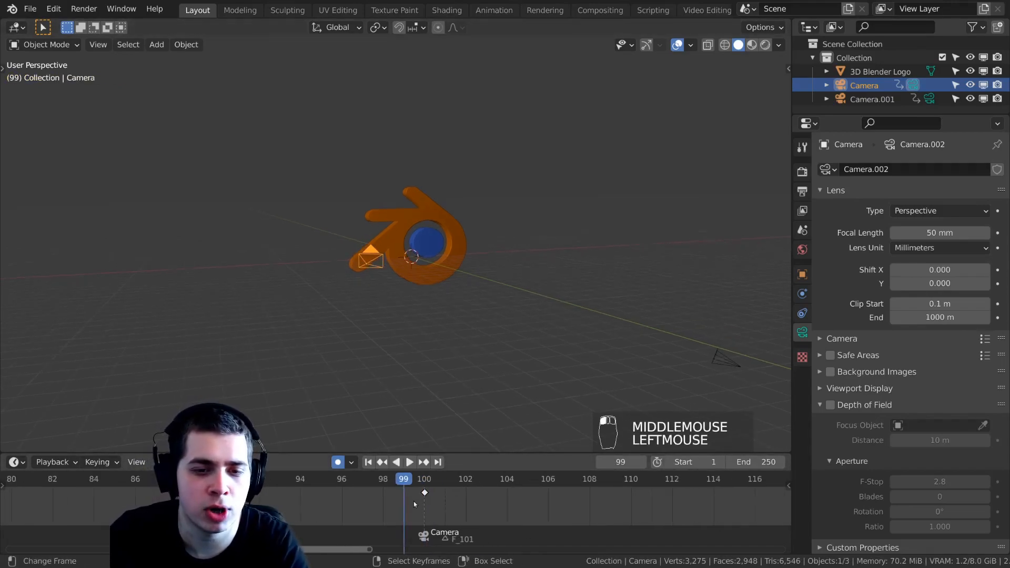
click(382, 513)
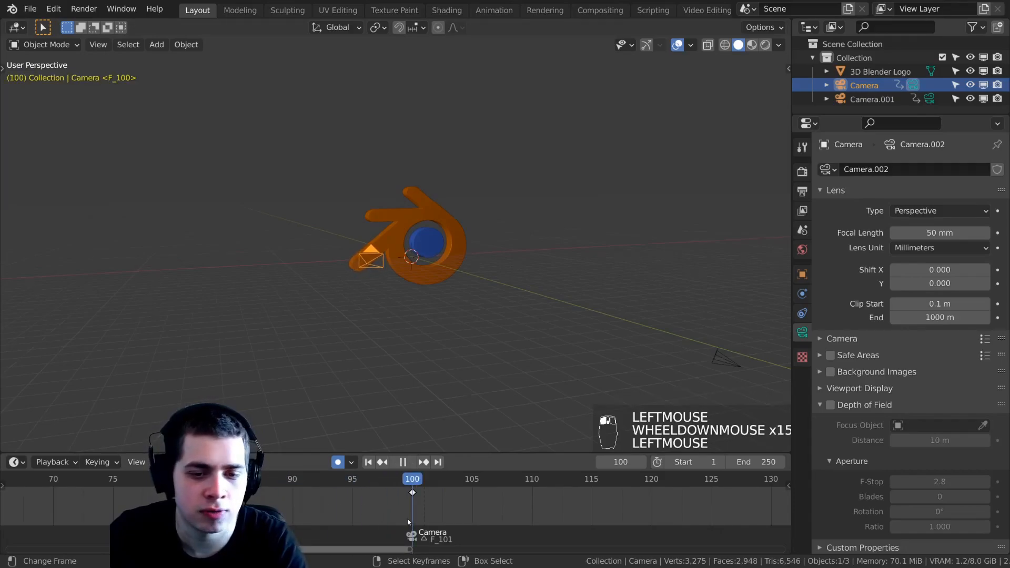
scroll(382, 511, down, 5)
click(375, 502)
drag(375, 502, 276, 486)
scroll(537, 503, up, 4)
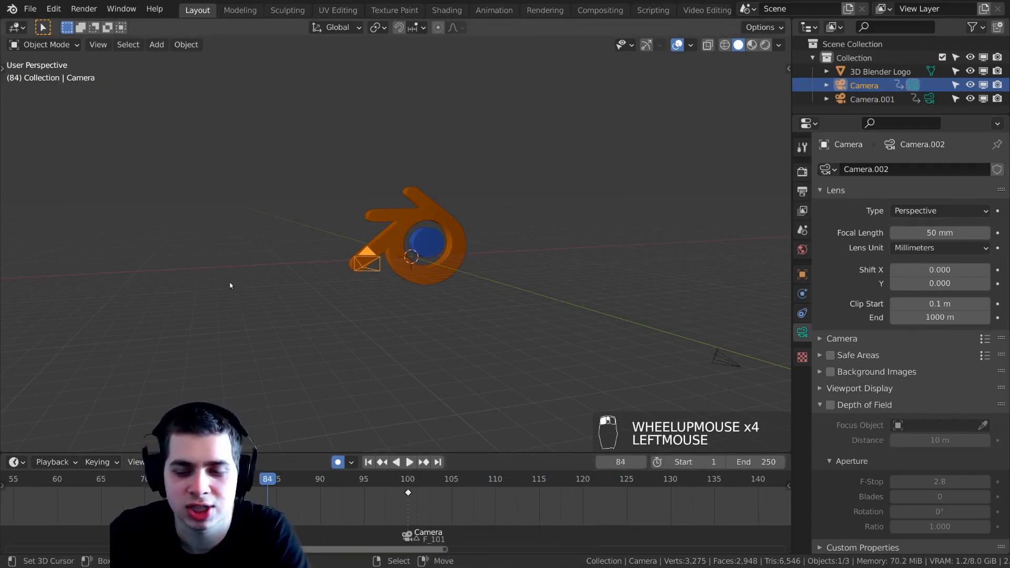
key(KP_0)
key(space)
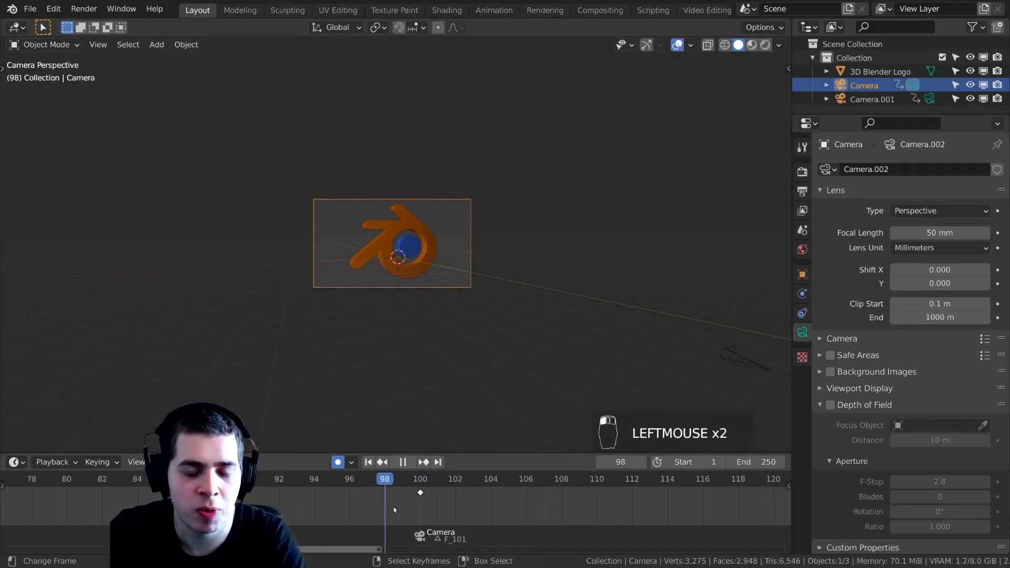
Bind Camera.001 to the timeline marker at frame 101.
drag(393, 506, 430, 522)
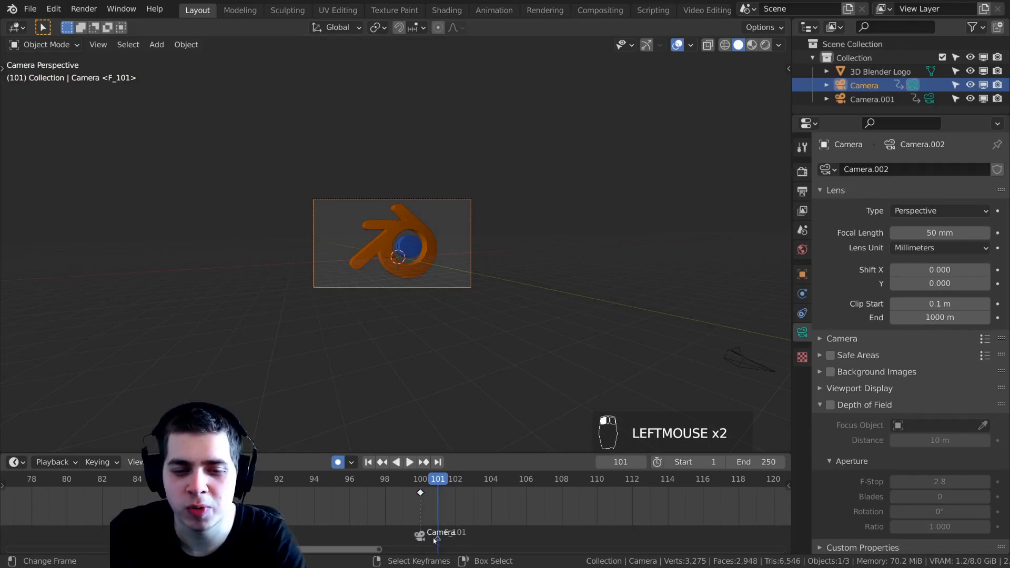
right_click(437, 538)
scroll(510, 338, down, 5)
middle_drag(468, 353, 557, 304)
scroll(719, 359, down, 2)
right_click(562, 302)
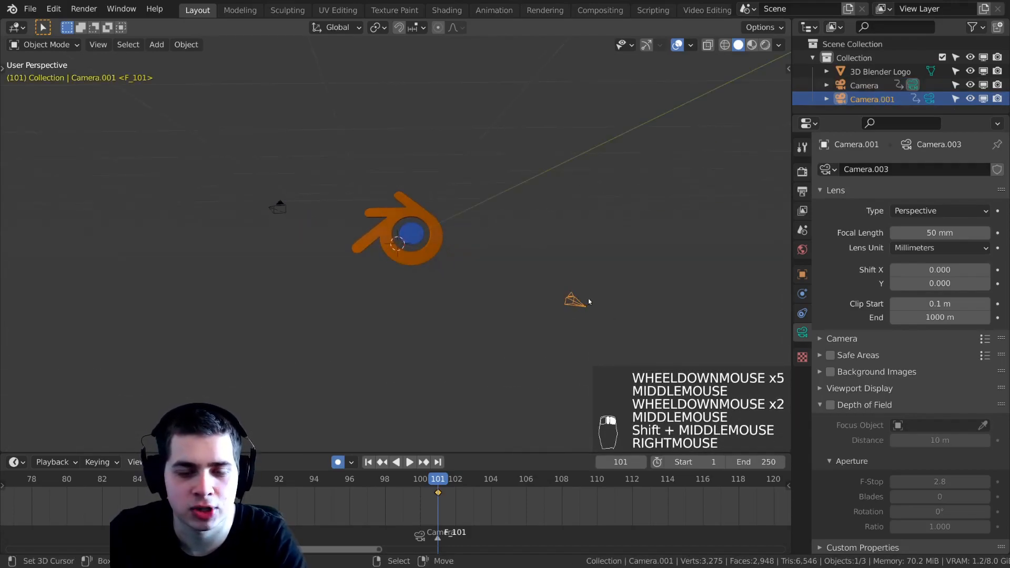
scroll(634, 295, up, 1)
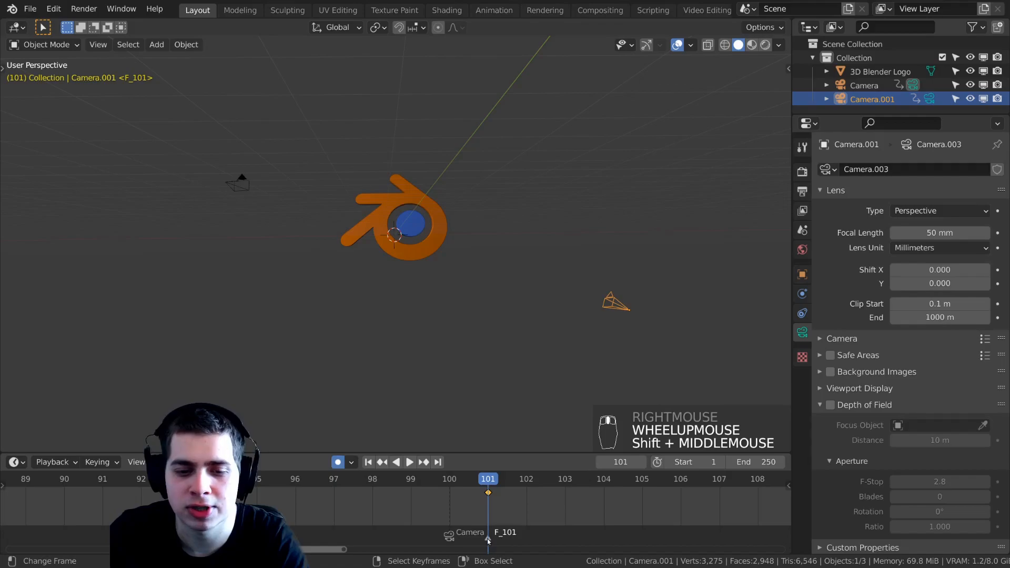
key(a)
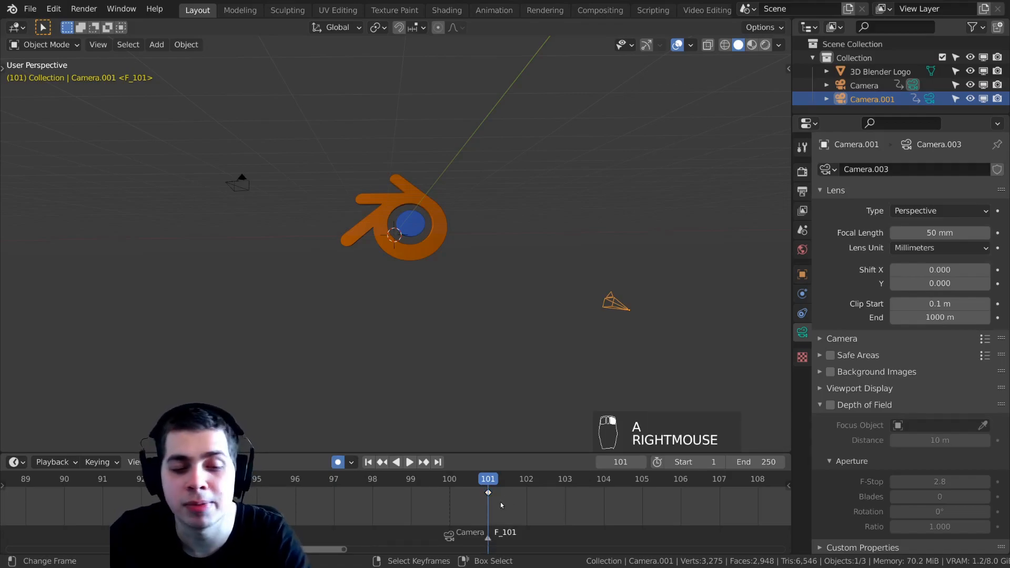
key(ctrl+b)
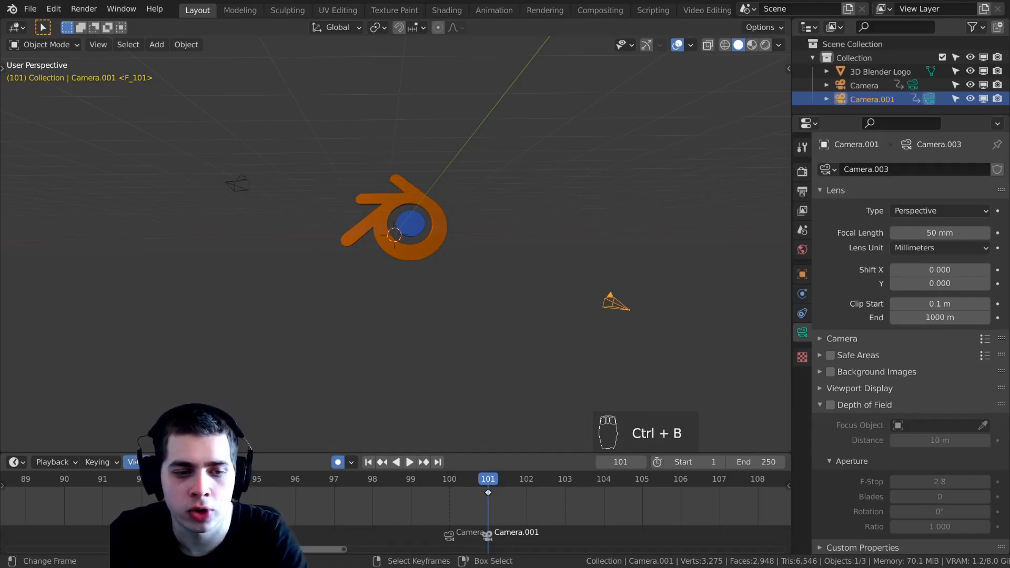
click(160, 462)
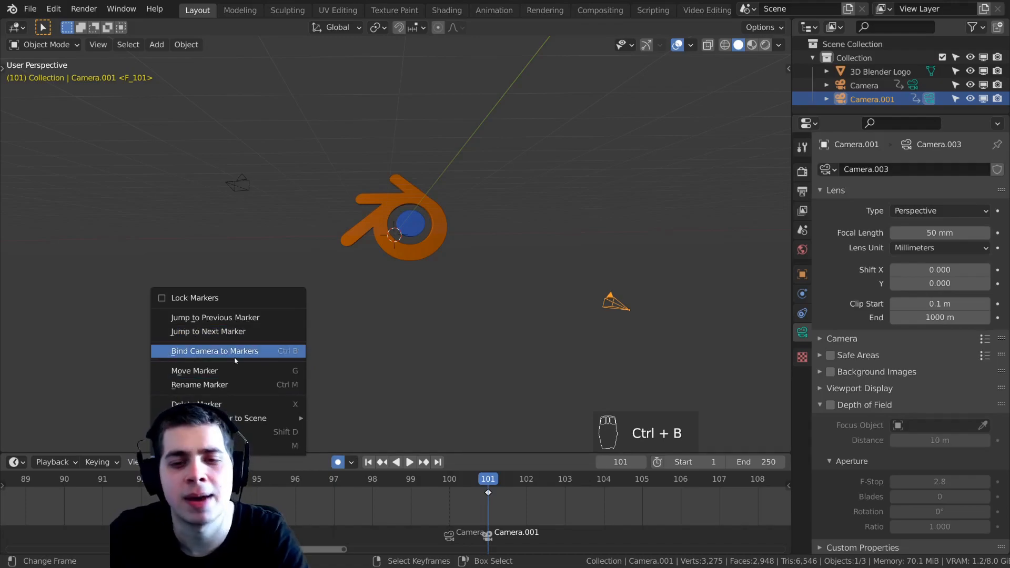
middle_drag(541, 331, 516, 329)
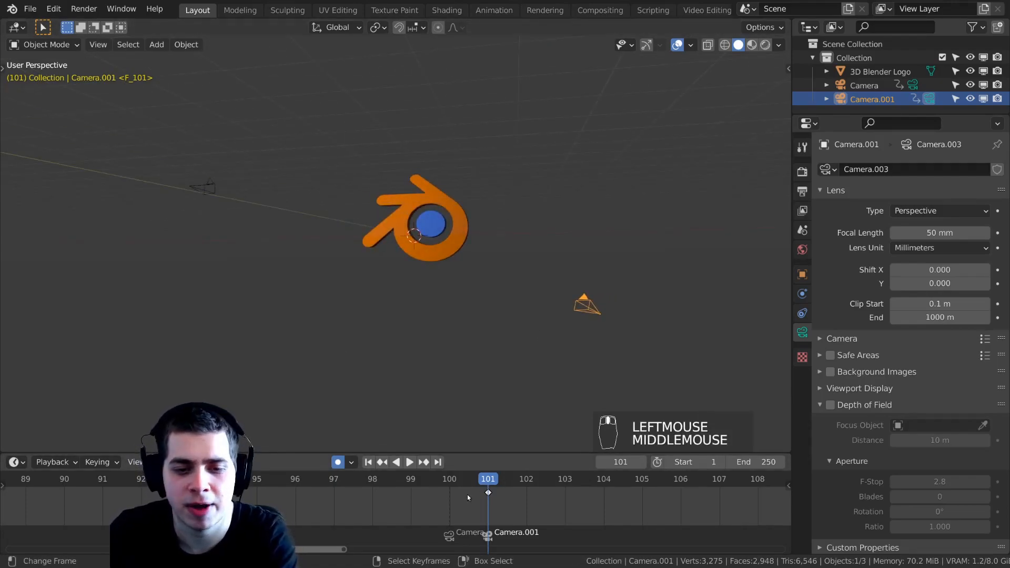
Step between frames 100 and 101 and examine which camera is active in the viewport at each frame.
key(Left)
middle_drag(222, 178, 273, 190)
scroll(244, 161, up, 2)
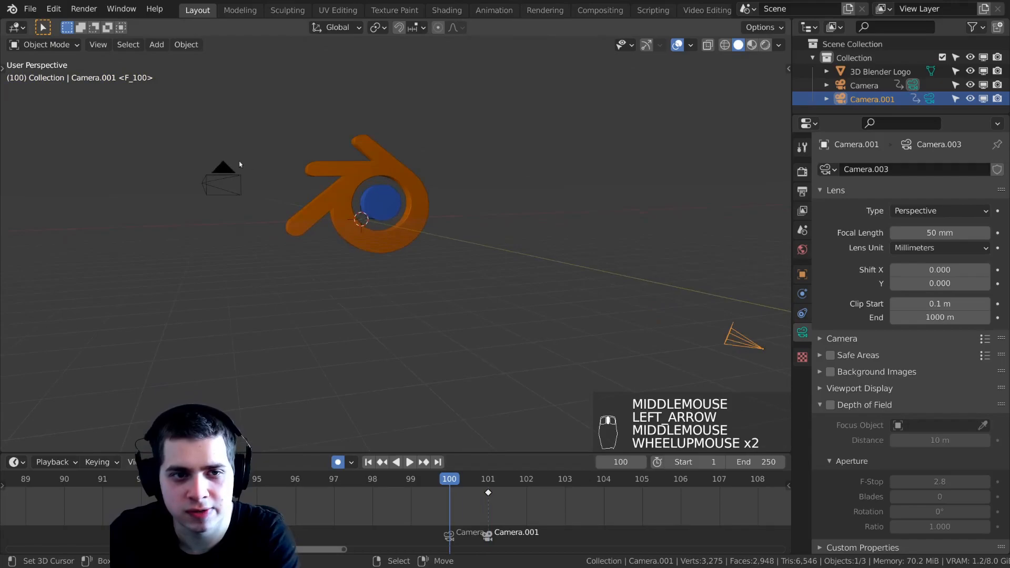
key(a)
scroll(449, 248, down, 1)
middle_drag(449, 248, 415, 295)
scroll(415, 295, down, 1)
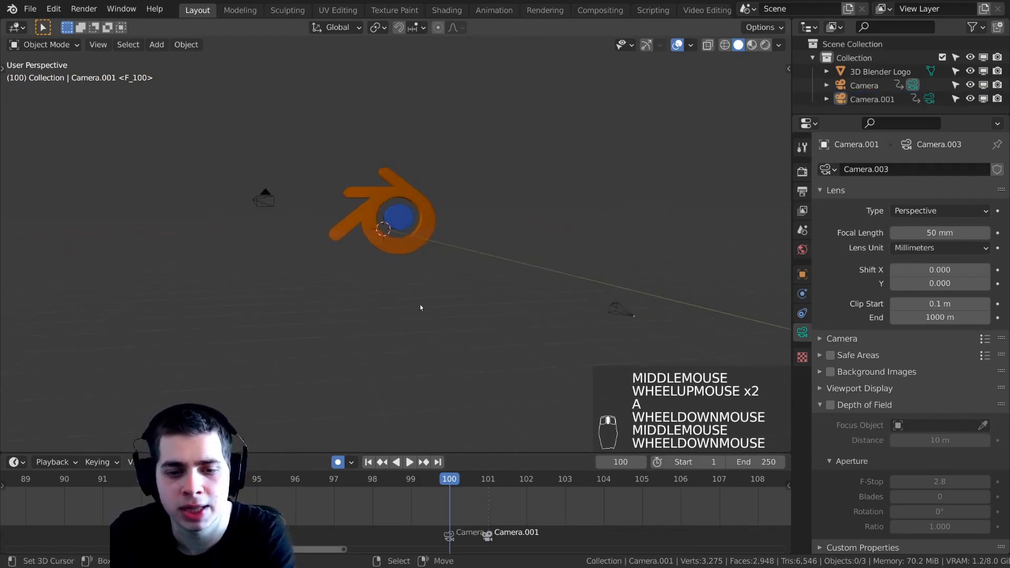
key(Right)
middle_drag(494, 332, 591, 280)
scroll(590, 279, up, 2)
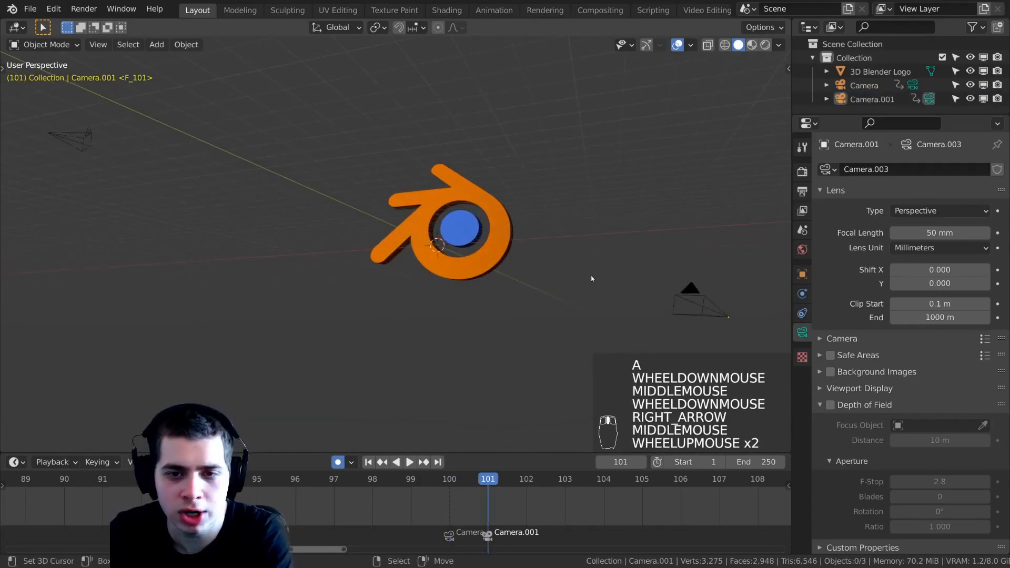
Play the animation across the cut through the camera view to review the camera switch.
scroll(347, 500, down, 6)
click(333, 500)
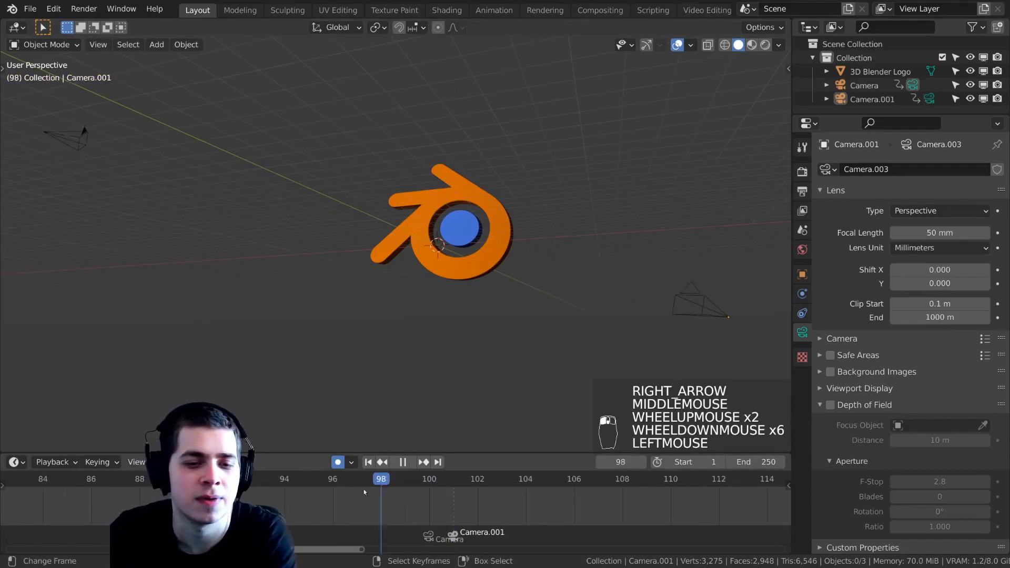
key(KP_0)
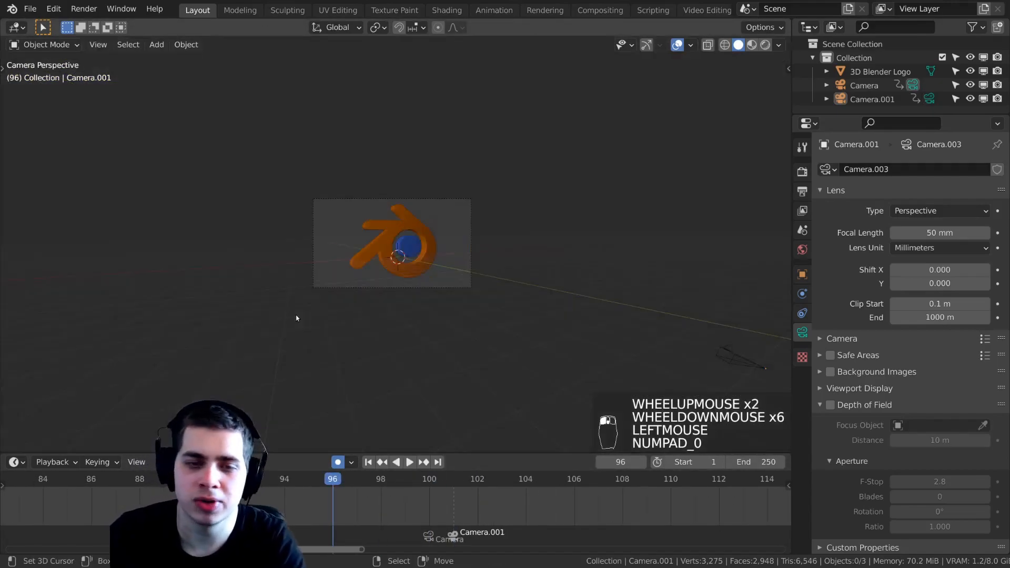
click(316, 502)
key(space)
scroll(437, 247, up, 3)
click(571, 498)
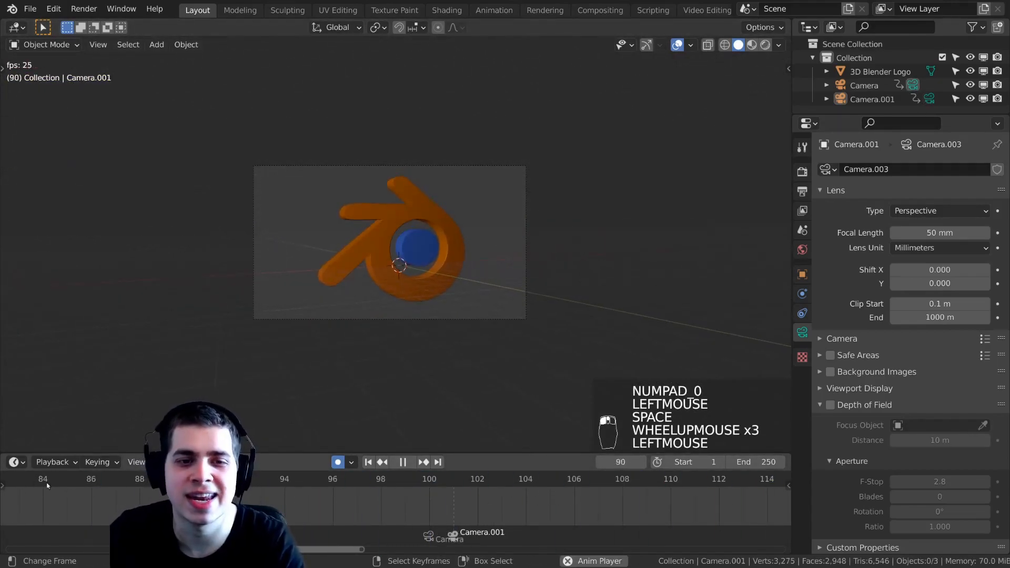
scroll(474, 505, down, 17)
click(475, 507)
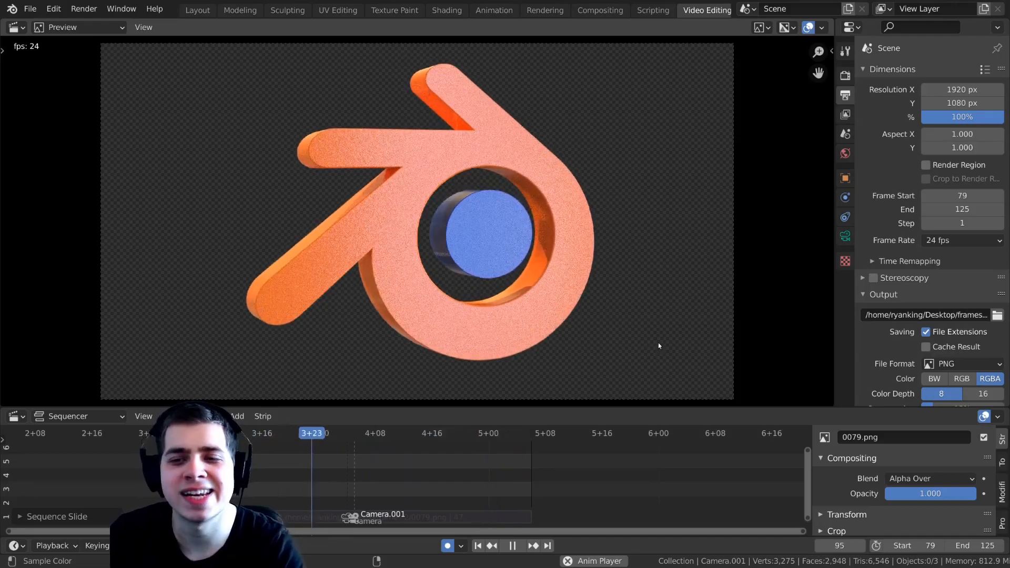
Compare the rendered frames at 100 and 101 in the Video Editing workspace, checking for motion blur at the cut.
scroll(376, 469, up, 3)
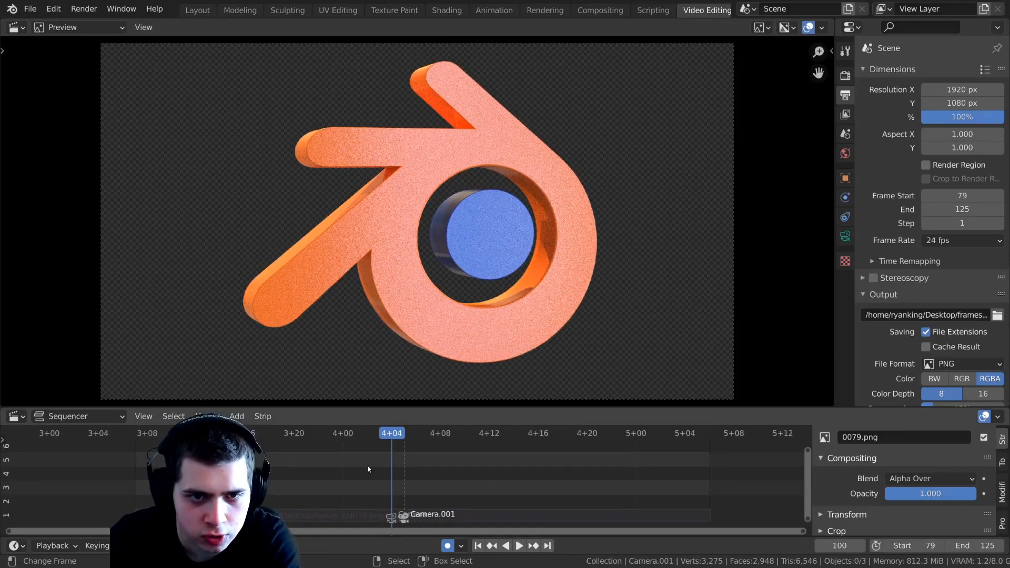
click(402, 436)
key(Left)
key(Right)
key(Left)
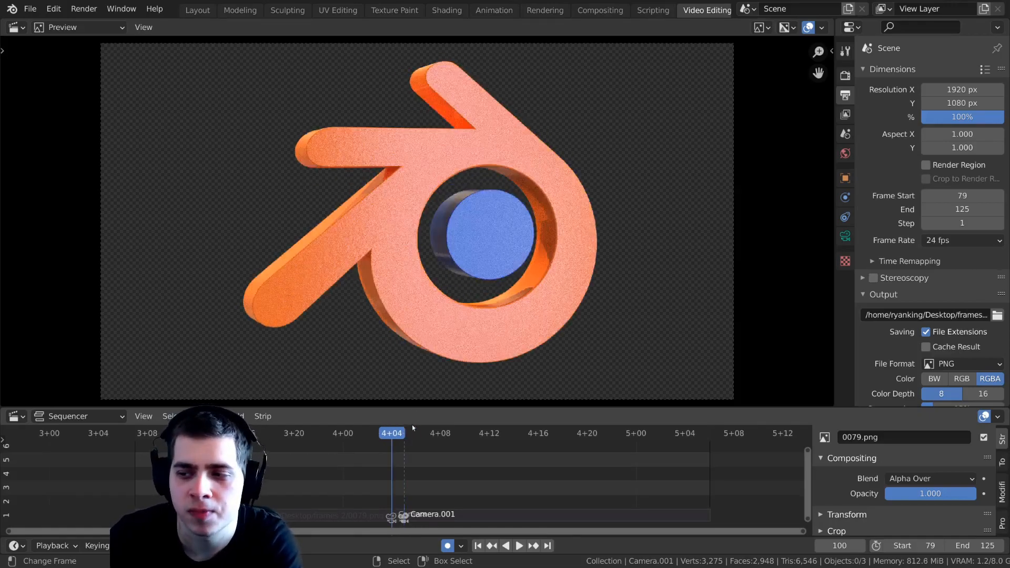
Return to the Layout workspace, expand the Motion Blur render settings for inspection, and play the animation in camera view.
click(198, 10)
middle_drag(241, 182, 787, 287)
click(802, 172)
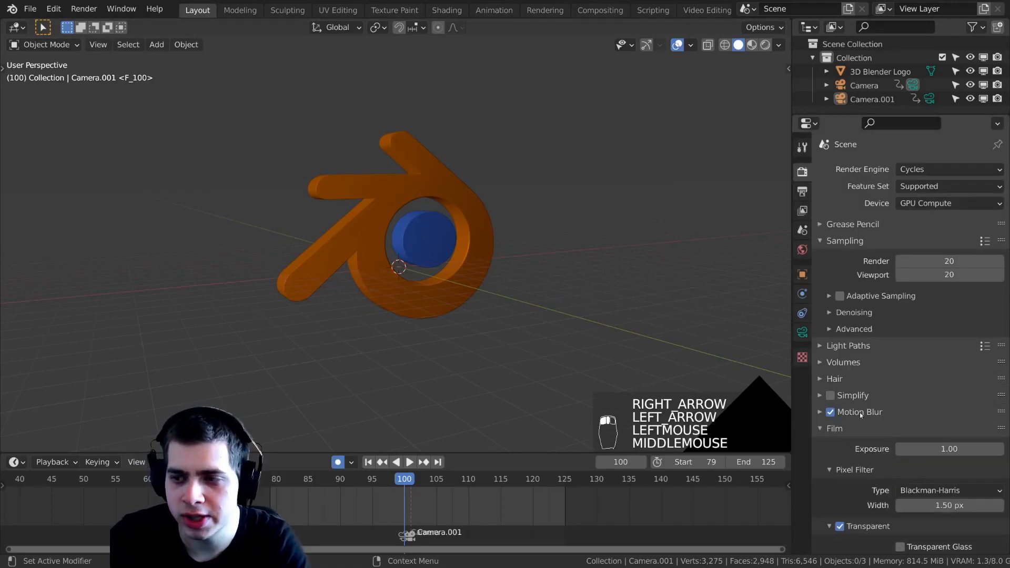
click(845, 412)
scroll(582, 348, up, 7)
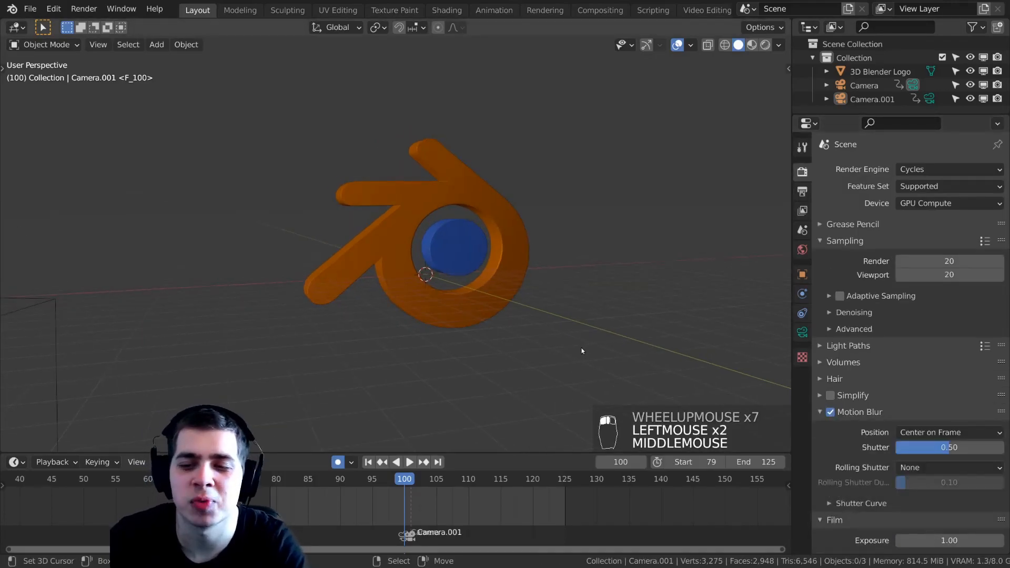
key(KP_0)
key(space)
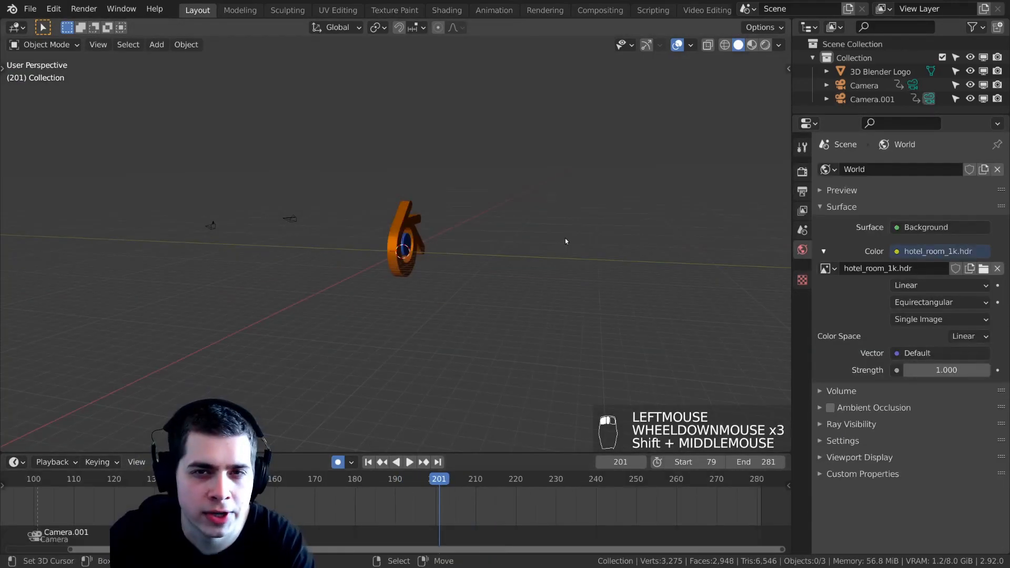
Duplicate Camera.001 and place the copy apart from the other two cameras, off to the far side in front of the logo.
middle_drag(595, 264, 581, 257)
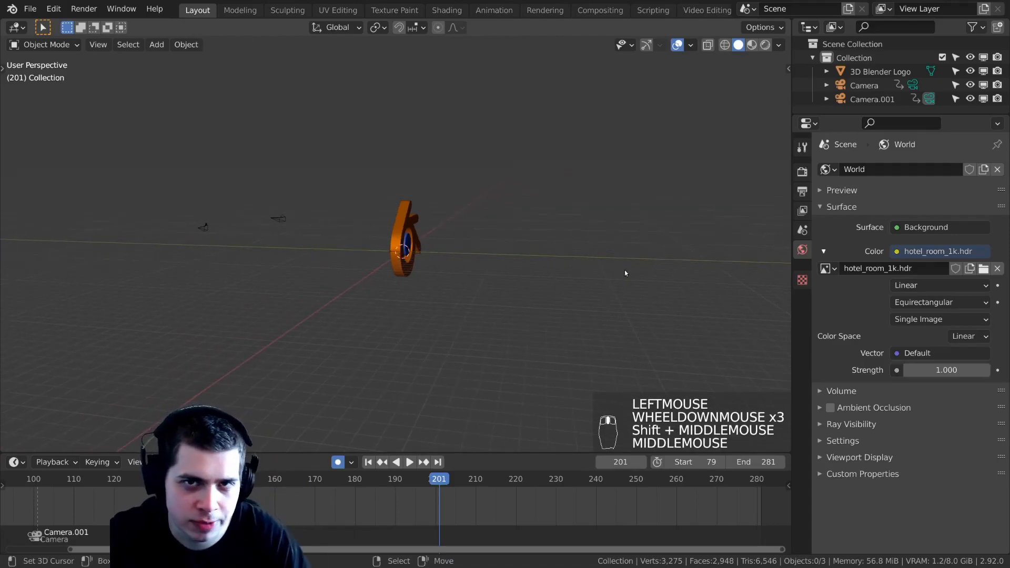
middle_drag(501, 257, 531, 274)
shift+middle_drag(370, 280, 379, 274)
middle_drag(379, 274, 251, 274)
scroll(363, 260, up, 2)
right_click(265, 268)
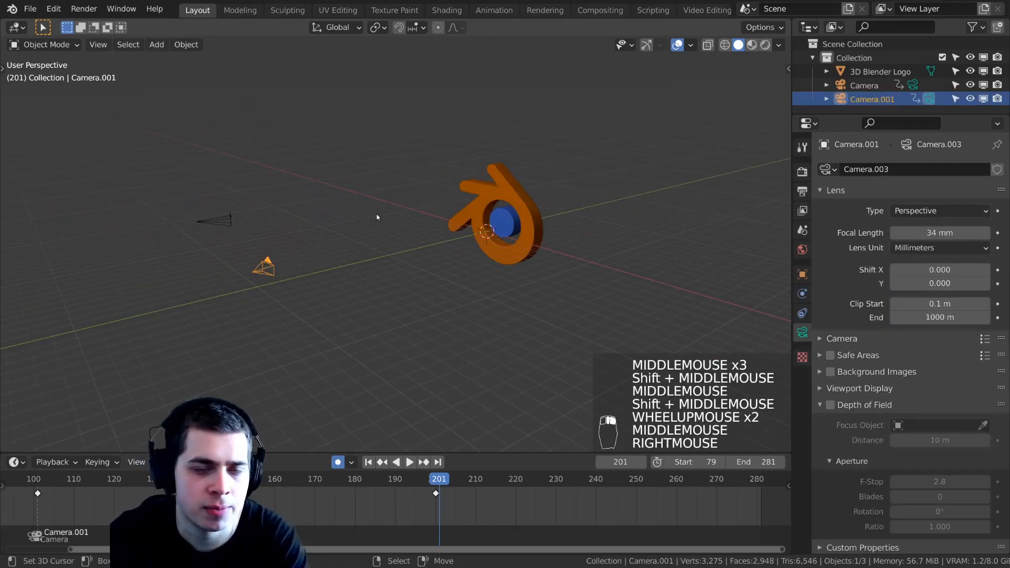
key(shift+a)
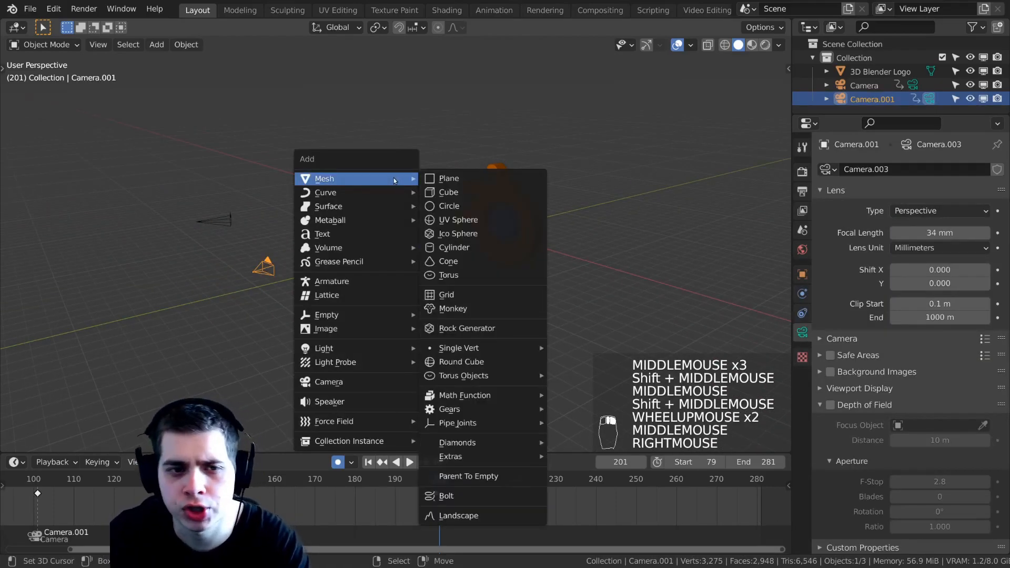
middle_drag(436, 279, 428, 289)
shift+middle_drag(427, 290, 407, 265)
key(shift+d)
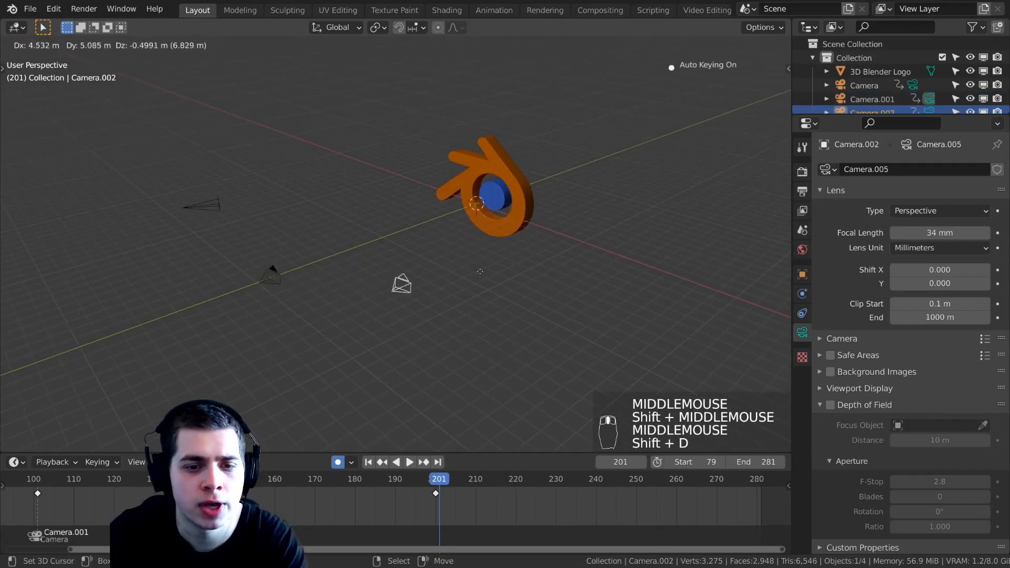
click(494, 271)
Delete all keyframes of the duplicated camera.
scroll(451, 506, down, 2)
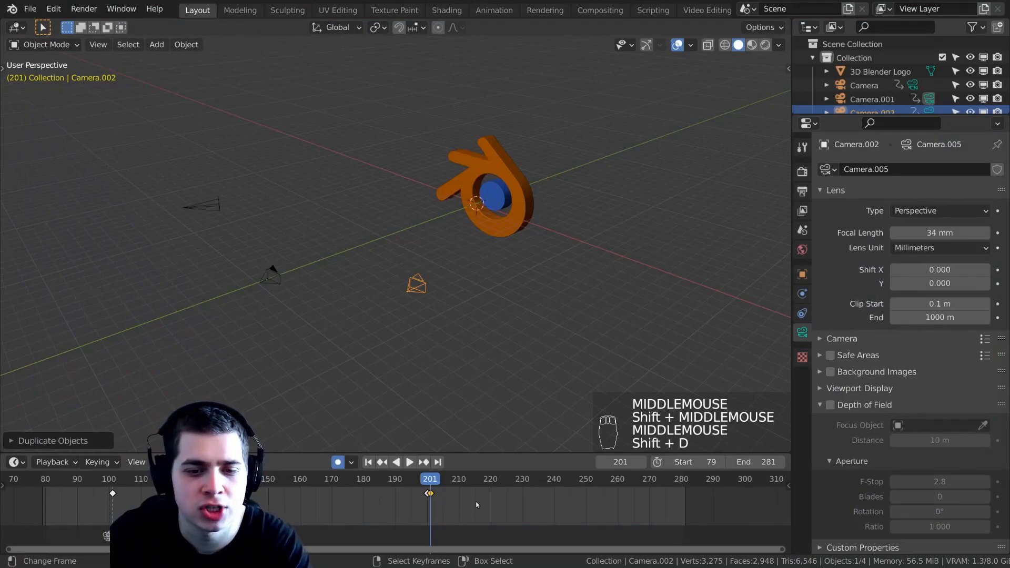
key(a)
scroll(483, 506, up, 1)
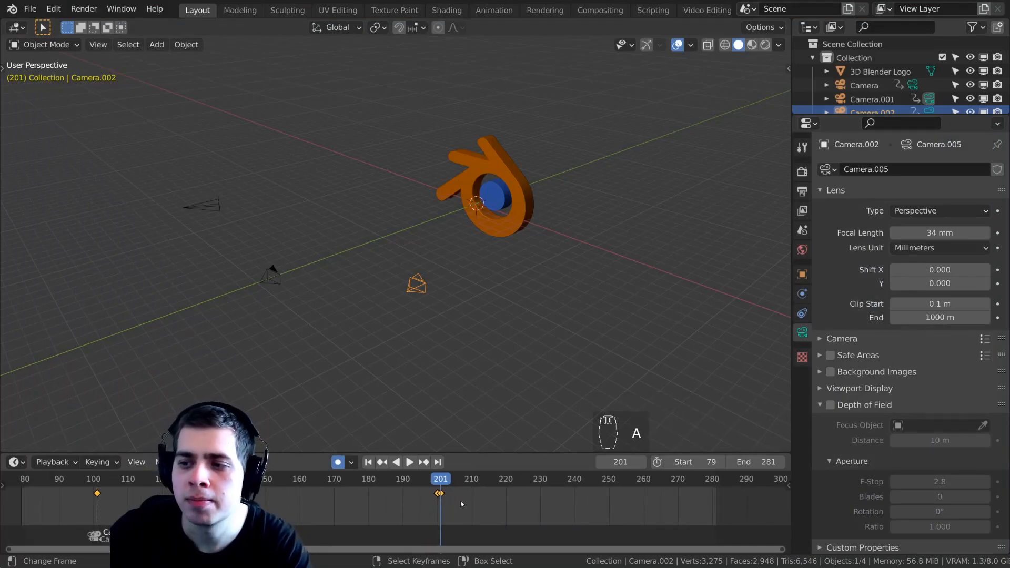
scroll(432, 504, up, 1)
key(x)
click(421, 501)
Look through the active camera and step back and forth around frames 200 and 201 to examine the next cut point.
middle_drag(442, 395, 457, 394)
scroll(491, 514, up, 12)
scroll(291, 339, up, 2)
key(KP_0)
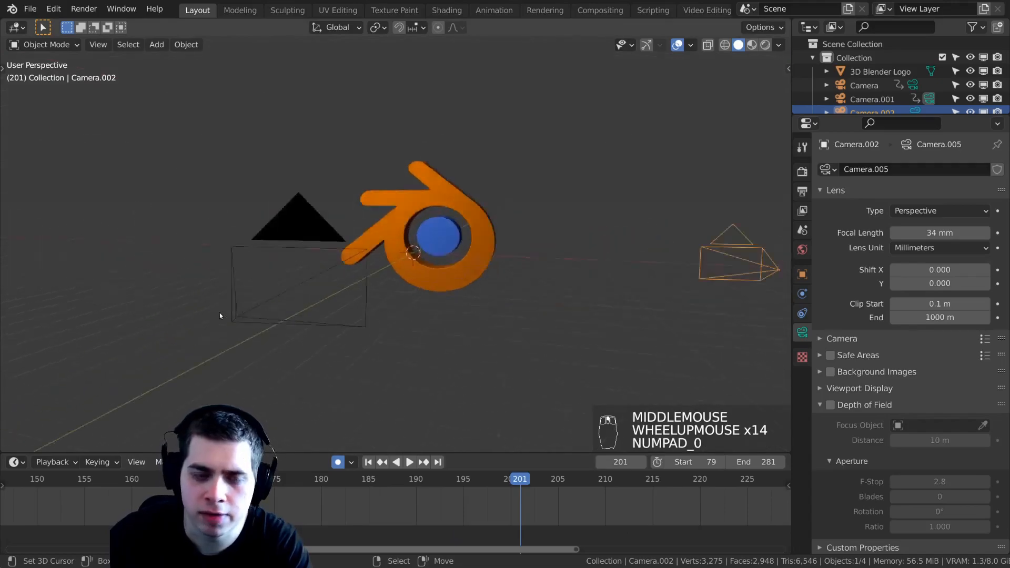
drag(491, 507, 513, 513)
key(Left)
key(Right)
key(Left)
key(Right)
key(Right)
key(Right)
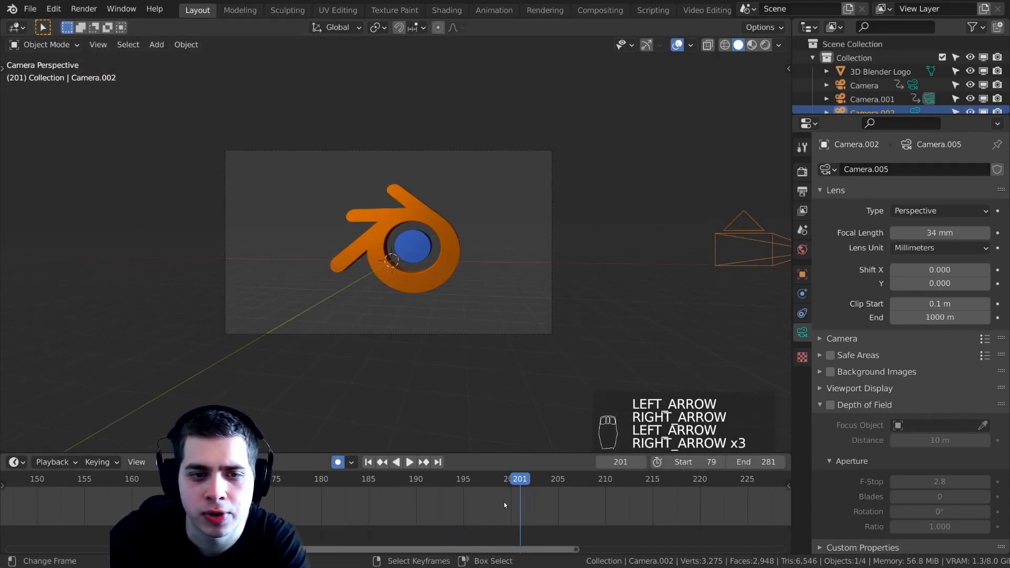
key(Left)
scroll(498, 350, down, 3)
scroll(545, 506, up, 1)
middle_drag(520, 506, 492, 507)
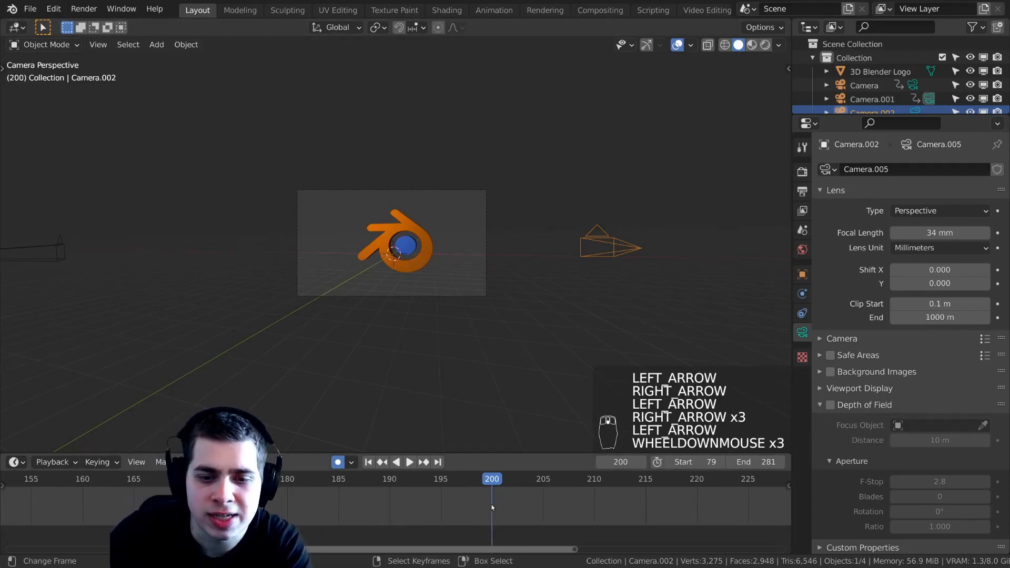
Add a timeline marker at frame 201.
key(Right)
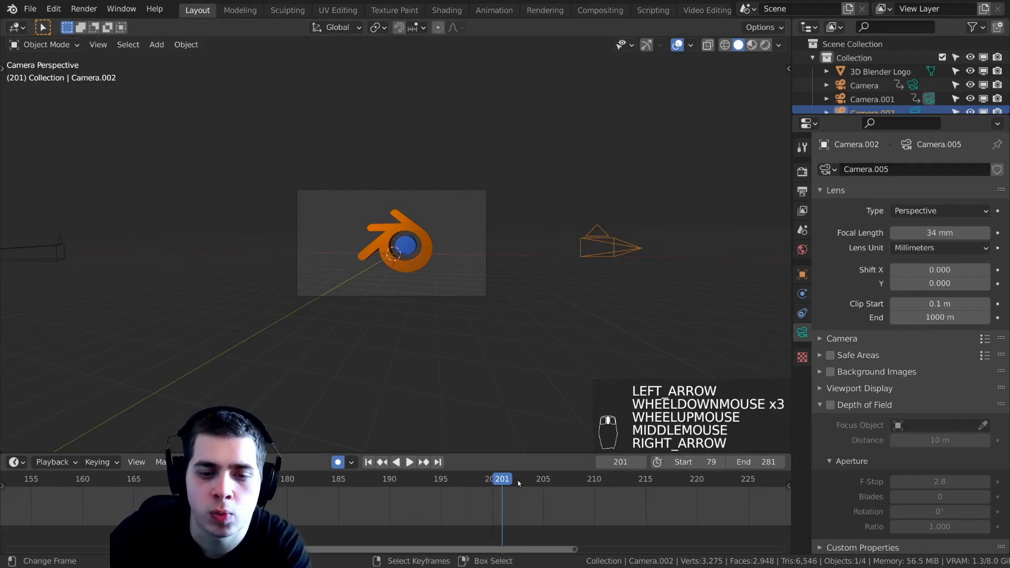
scroll(560, 360, down, 1)
middle_drag(560, 358, 544, 380)
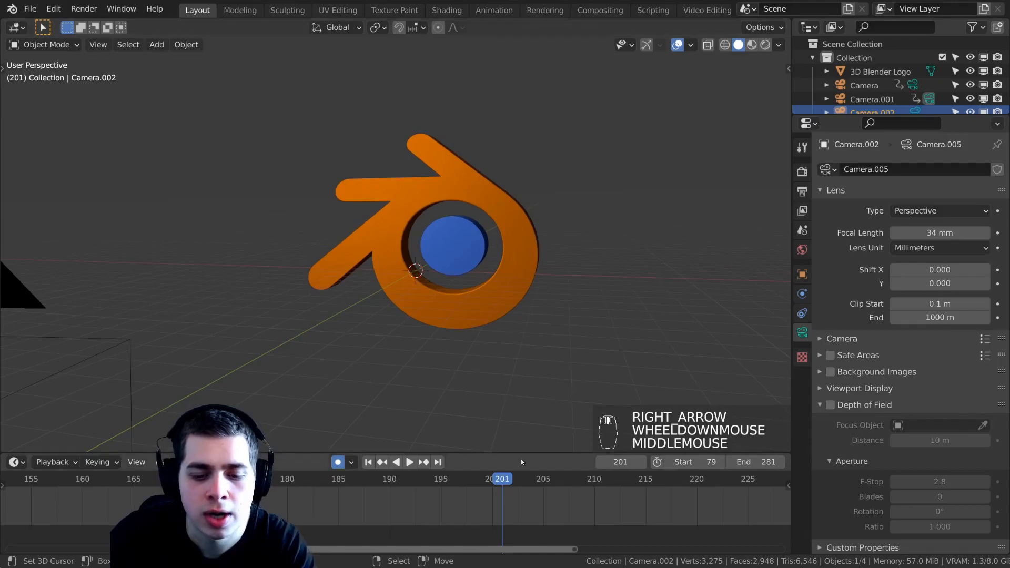
key(m)
key(m)
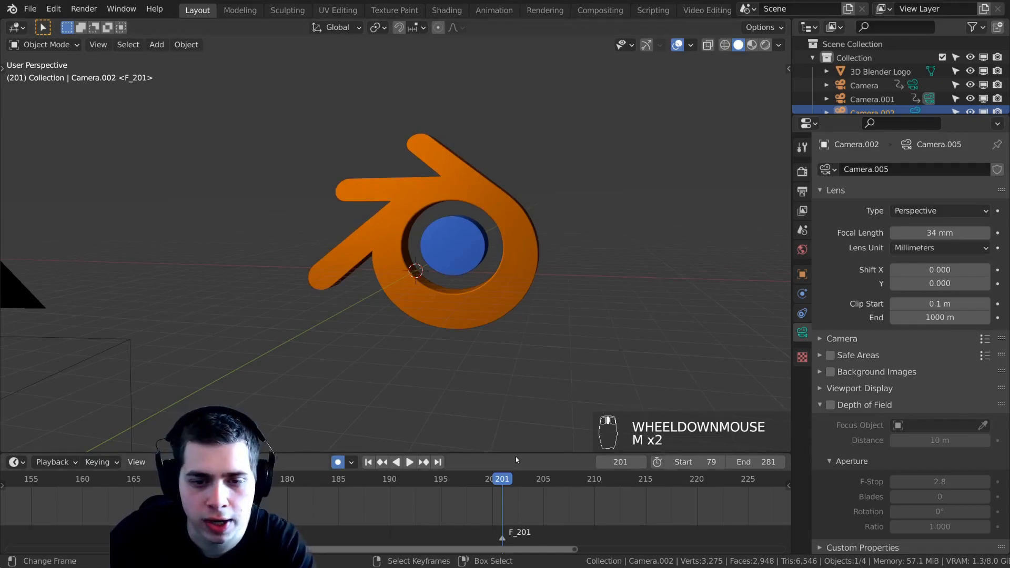
Give the timeline more height and bind Camera.002 to the marker at frame 201.
drag(515, 455, 516, 440)
scroll(578, 263, down, 3)
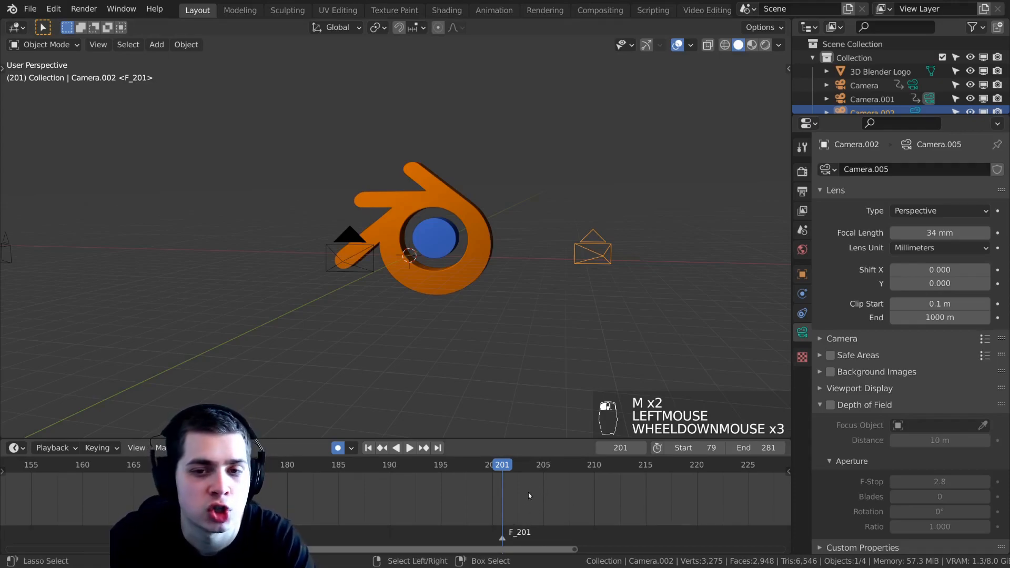
key(ctrl+b)
Step between frames 200 and 201 to check which camera is active on each side of the cut, and look through Camera.002.
key(Left)
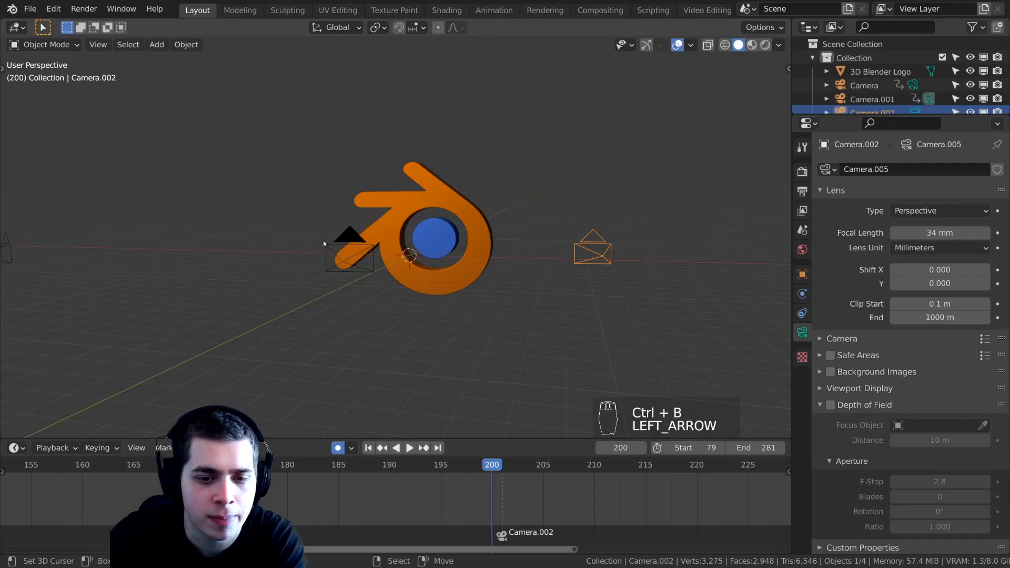
right_click(347, 238)
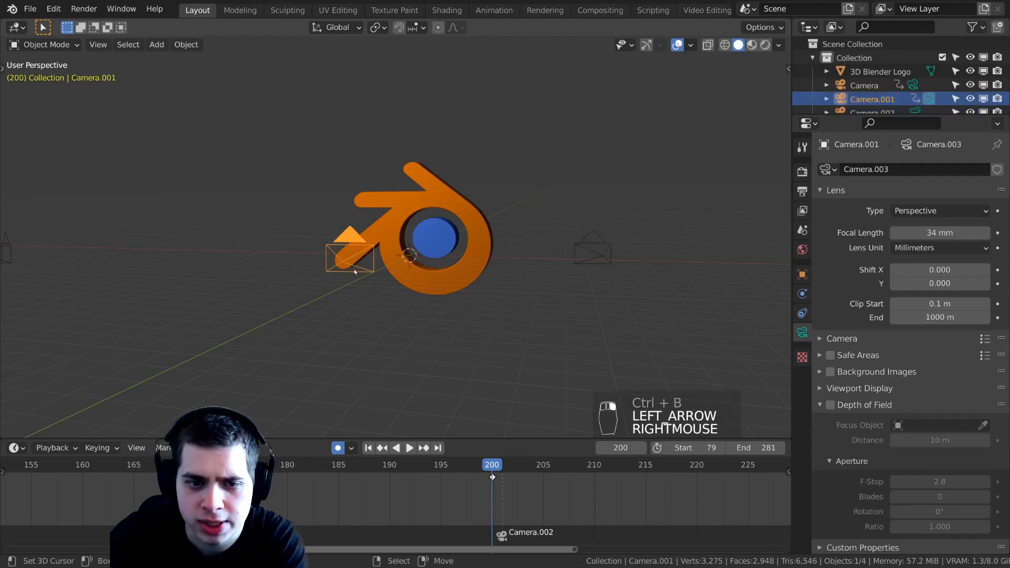
key(Right)
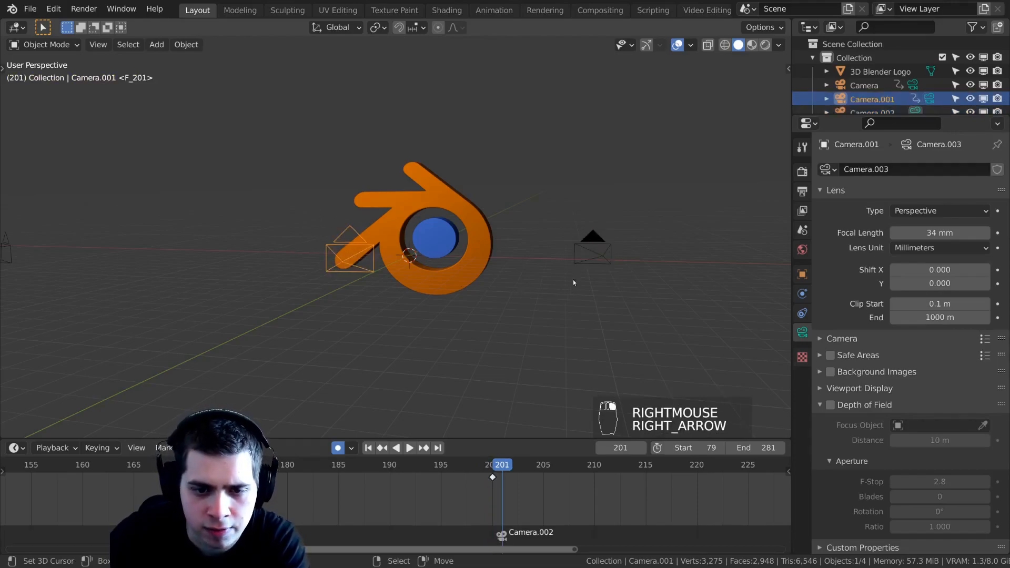
right_click(589, 239)
key(KP_0)
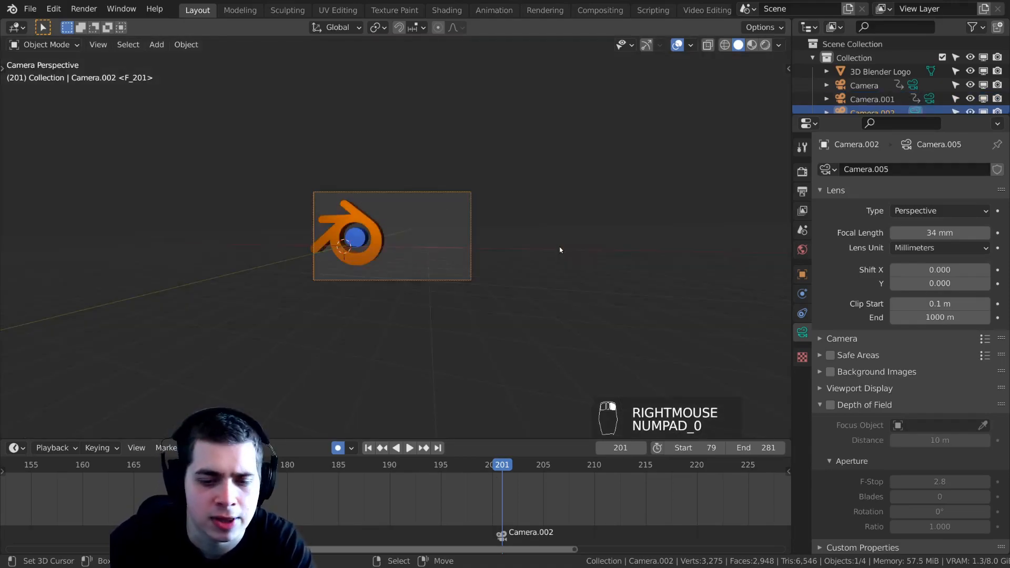
At frame 201, align Camera.002 to a view from behind the logo and move it closer to keyframe its starting position.
scroll(525, 247, up, 5)
middle_drag(525, 247, 379, 248)
scroll(518, 275, down, 4)
shift+middle_drag(519, 275, 510, 270)
middle_drag(510, 270, 490, 271)
middle_drag(490, 271, 482, 277)
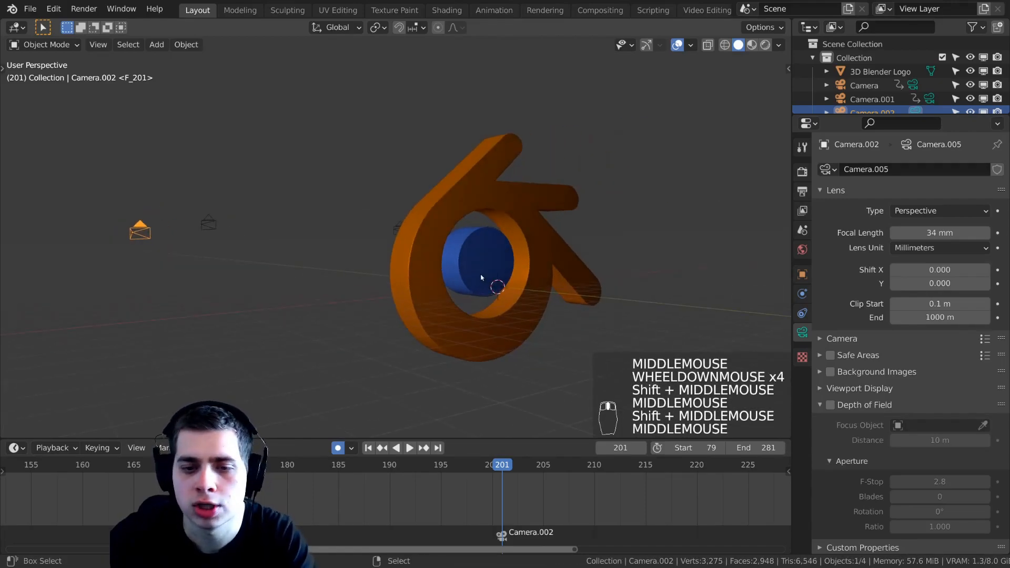
key(ctrl+alt+KP_0)
key(g)
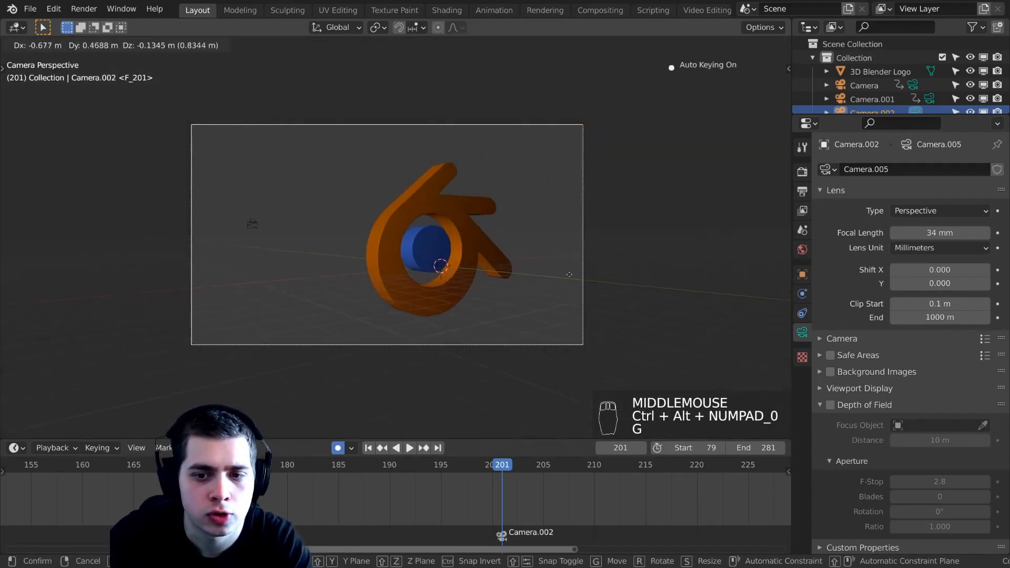
key(g)
key(g)
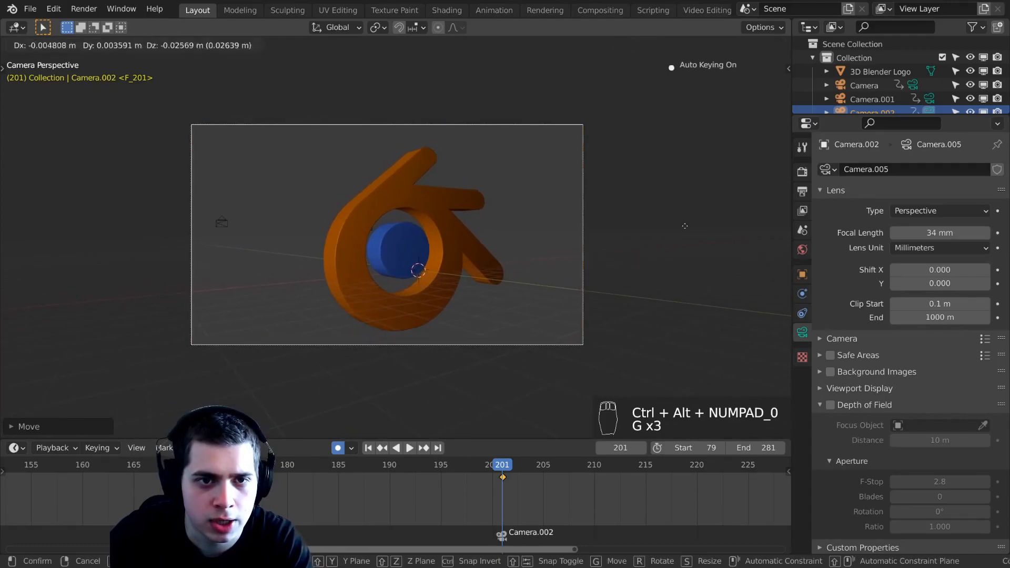
click(723, 253)
At frame 250, rotate and move Camera.002 to a different angle behind the logo, keyframing its end position with the logo inside the frame.
scroll(455, 497, down, 14)
drag(455, 496, 595, 497)
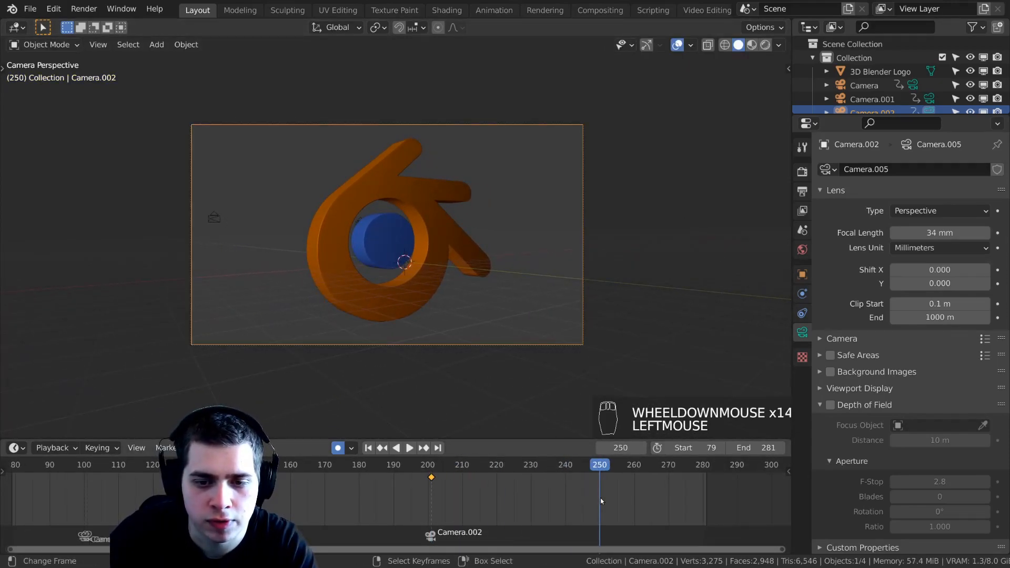
key(r)
click(572, 293)
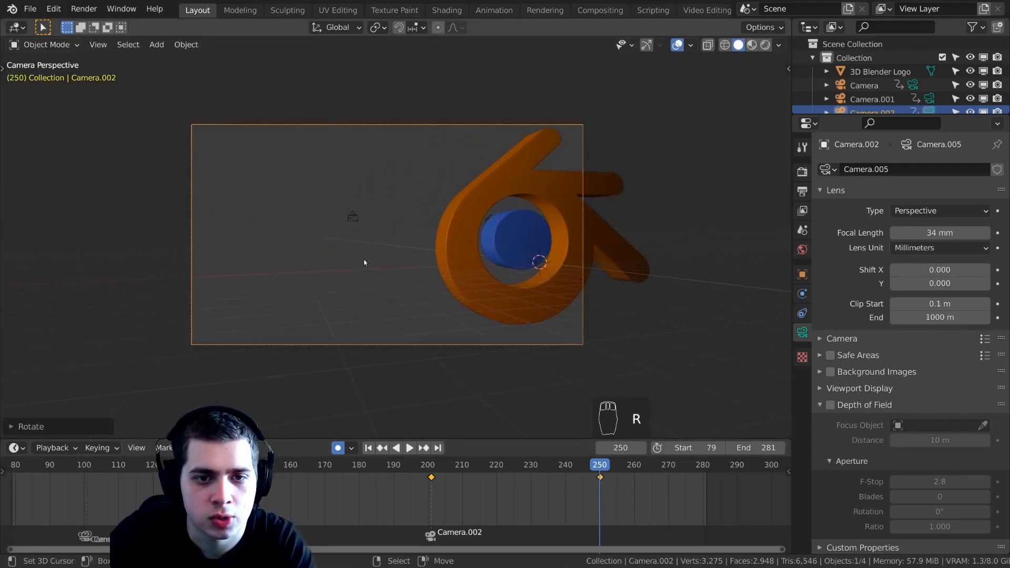
key(g)
click(568, 261)
key(r)
middle_click(571, 254)
click(571, 231)
key(g)
click(624, 254)
Play the animation through the camera view to review the cuts and the motion of Camera.002.
drag(659, 466, 351, 497)
key(space)
scroll(351, 496, down, 14)
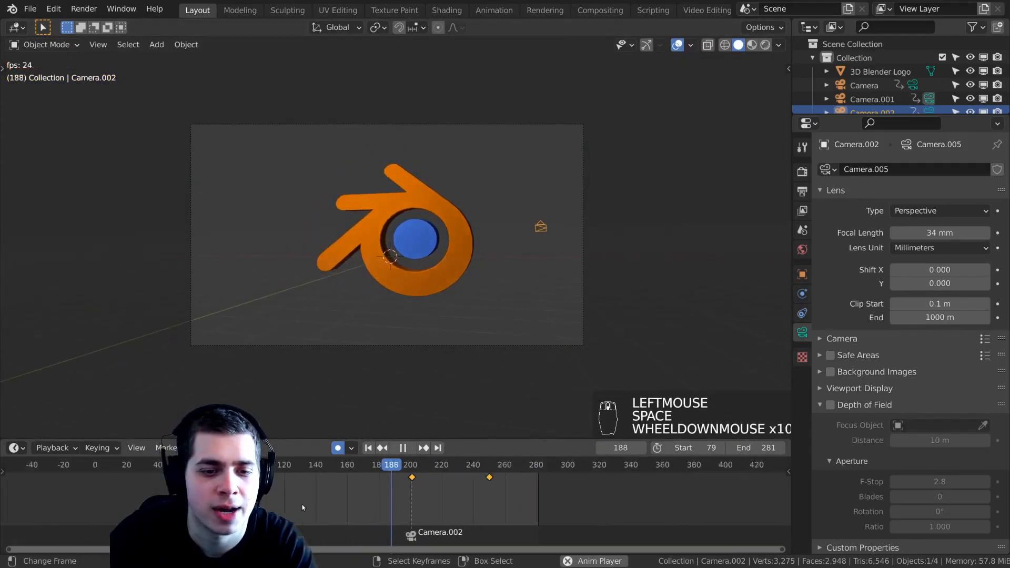
click(176, 491)
scroll(401, 392, up, 3)
scroll(410, 368, down, 2)
shift+middle_drag(416, 364, 413, 363)
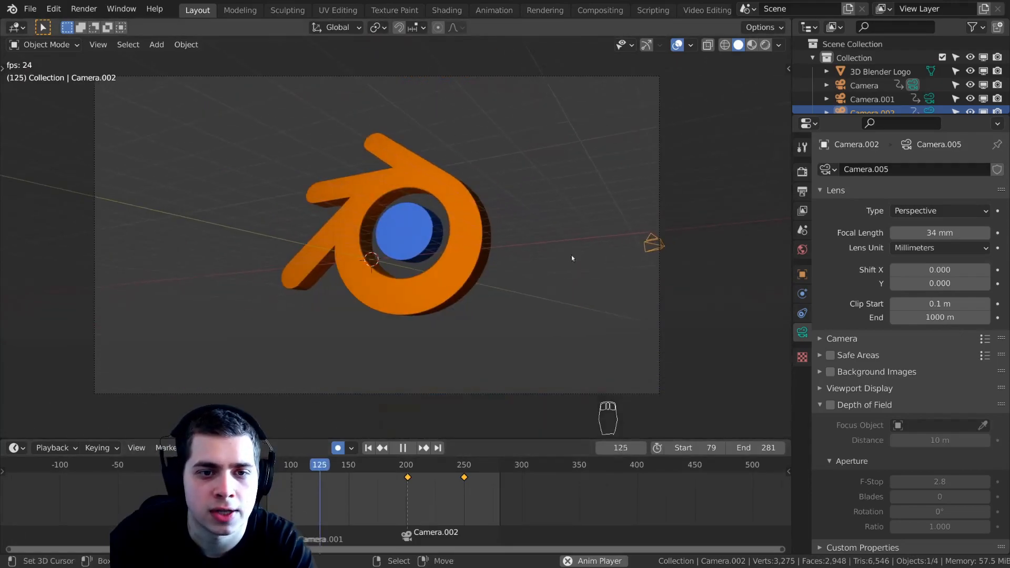
click(409, 499)
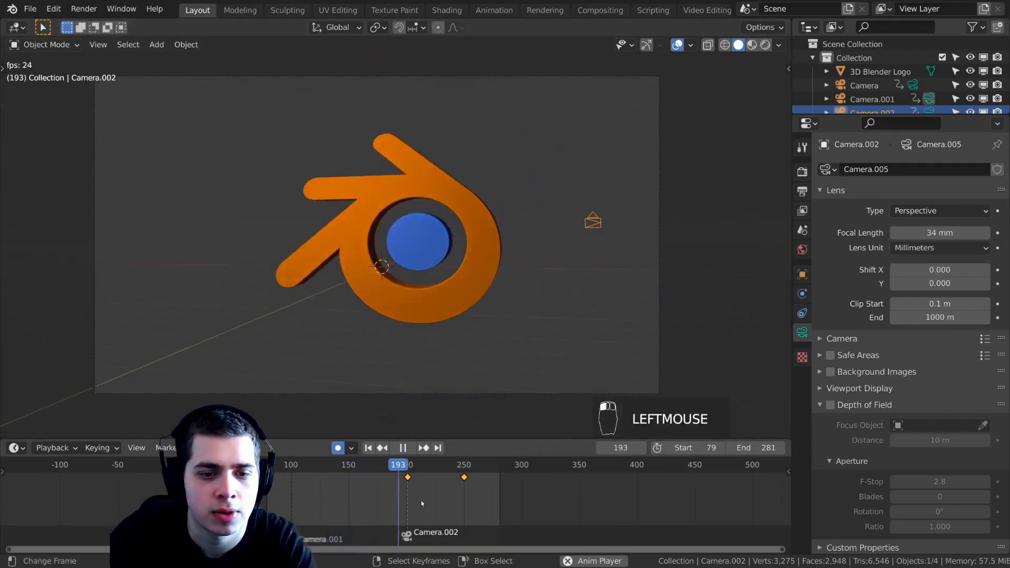
scroll(472, 479, up, 4)
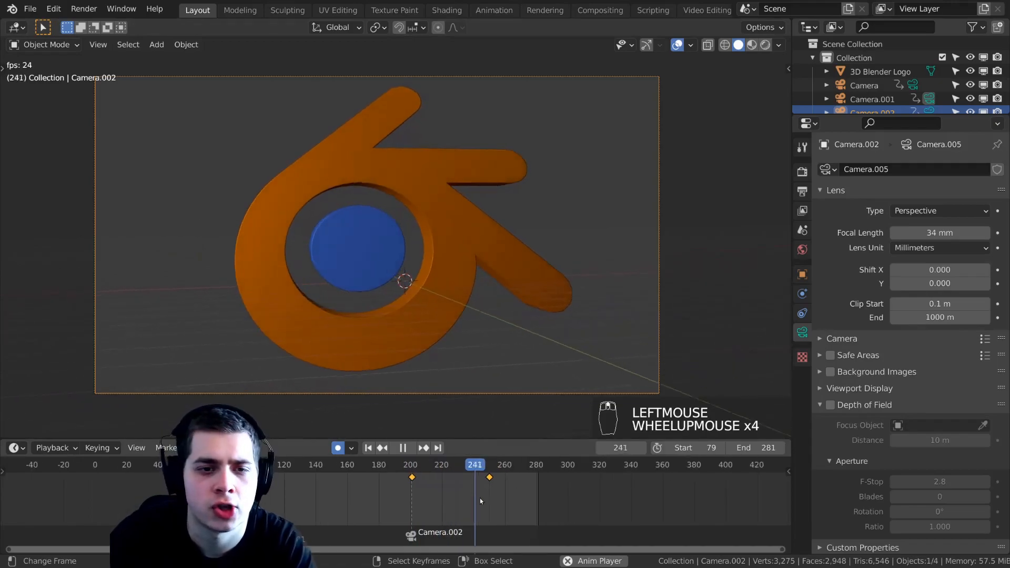
key(space)
Set the interpolation of the Camera.002 keyframes to Linear.
click(411, 490)
drag(411, 490, 446, 491)
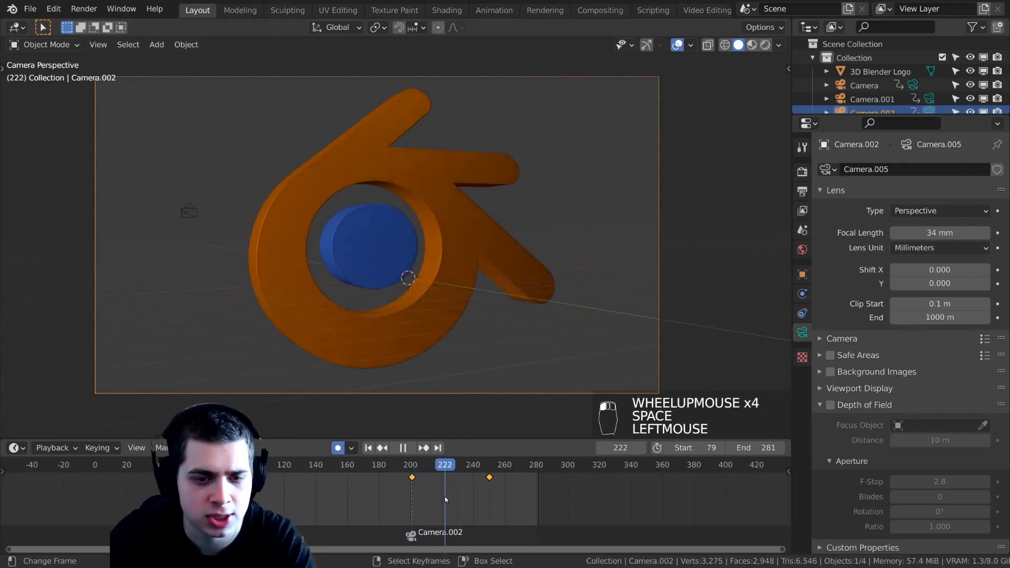
key(t)
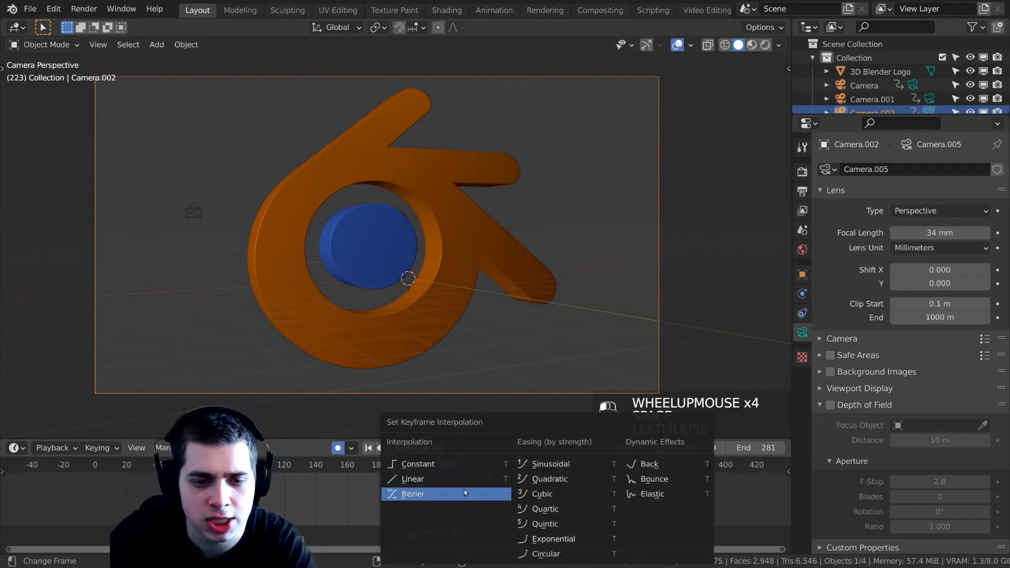
click(415, 479)
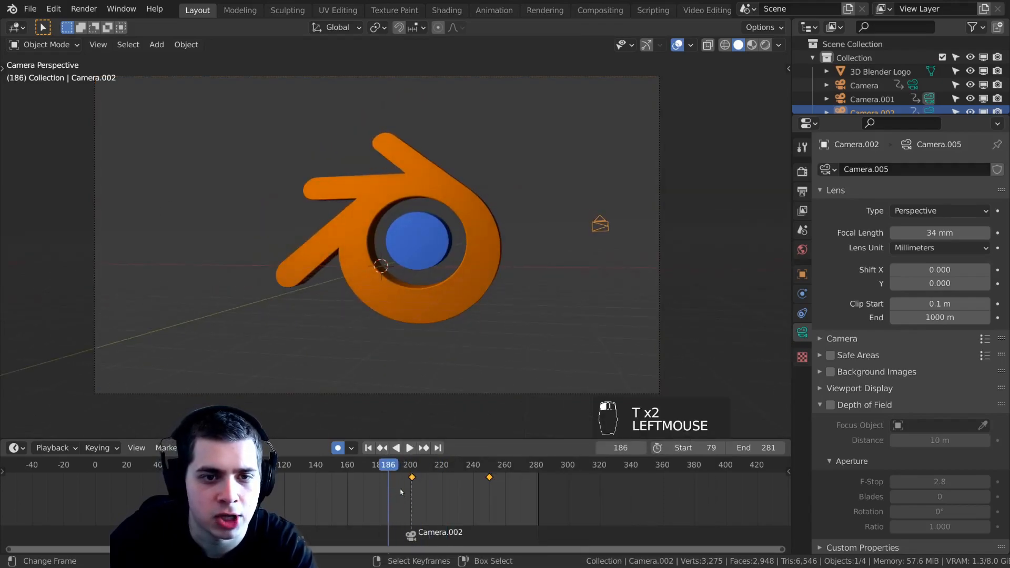
Play back the cut to Camera.002 and scrub the timeline from an outside view to watch all three cameras move.
key(space)
click(452, 492)
click(362, 469)
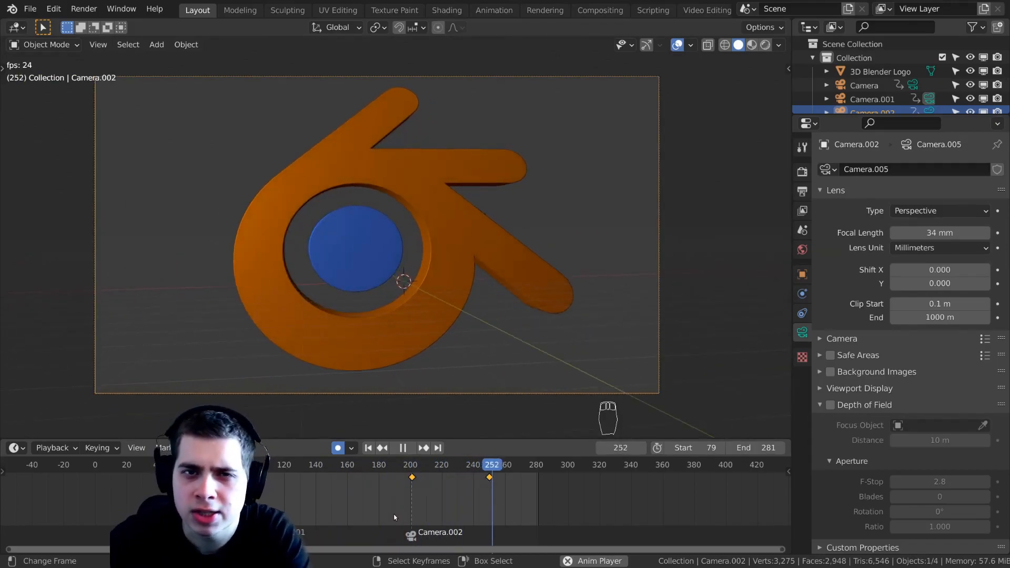
key(space)
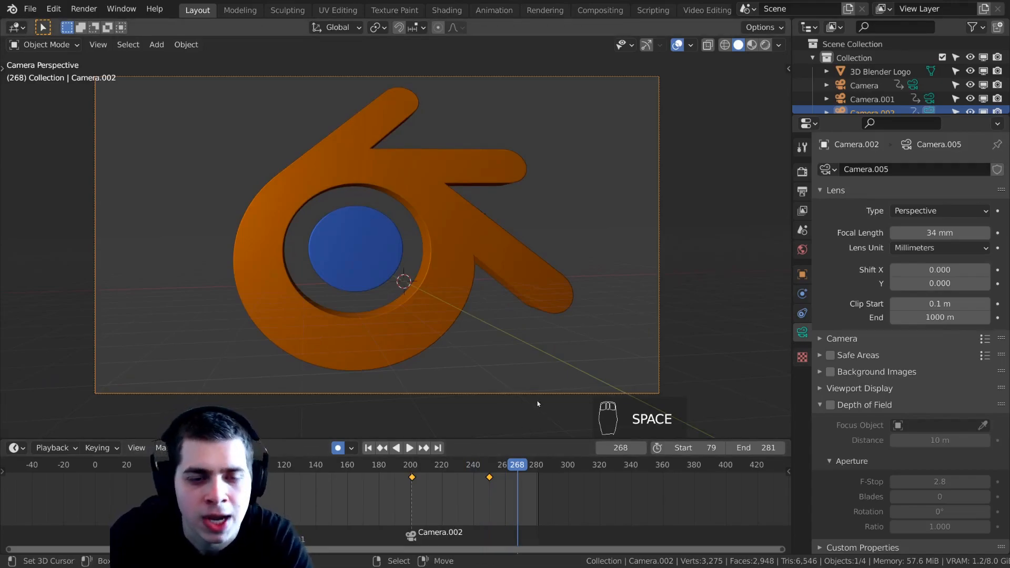
scroll(565, 347, down, 1)
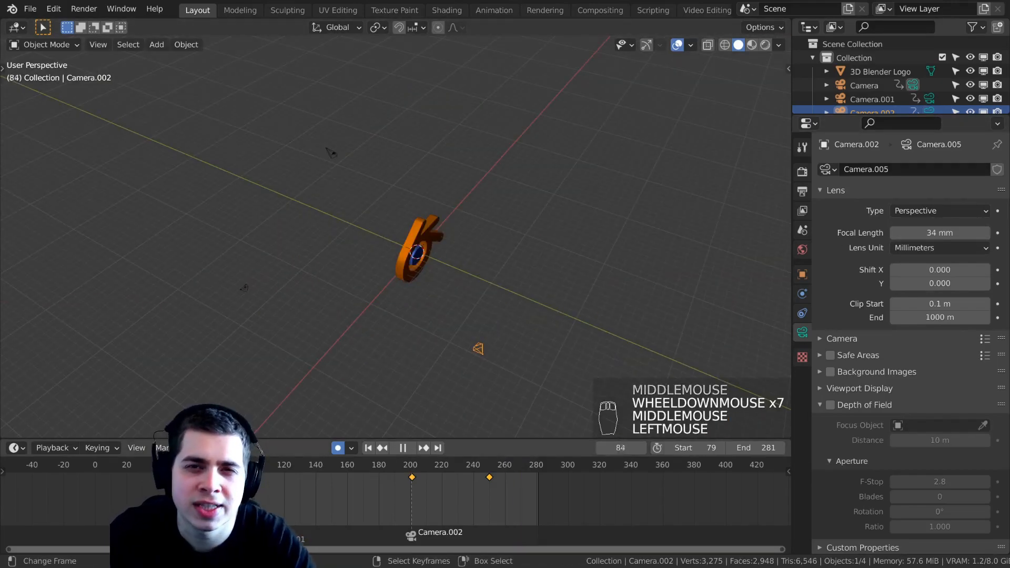
drag(202, 507, 412, 508)
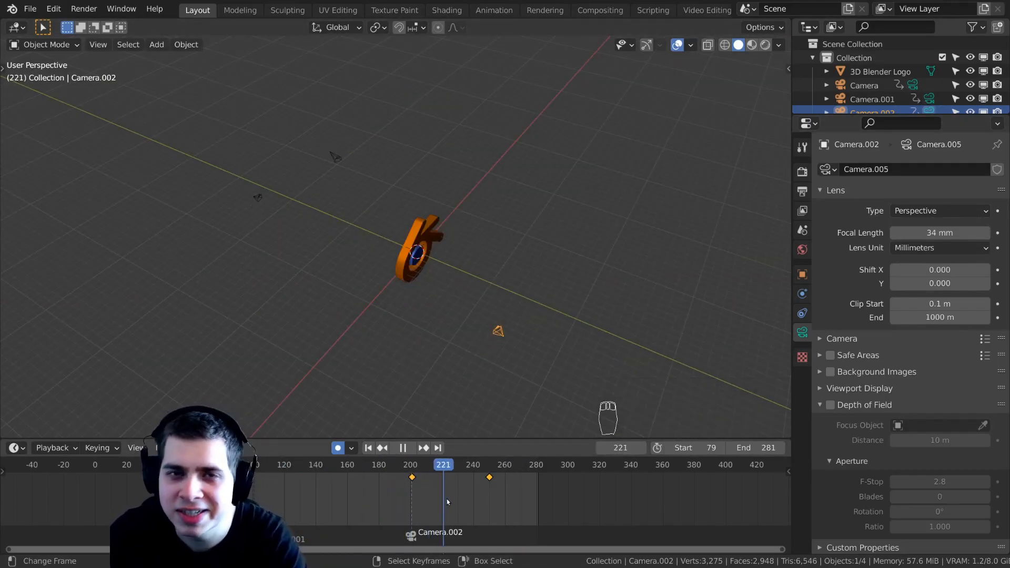